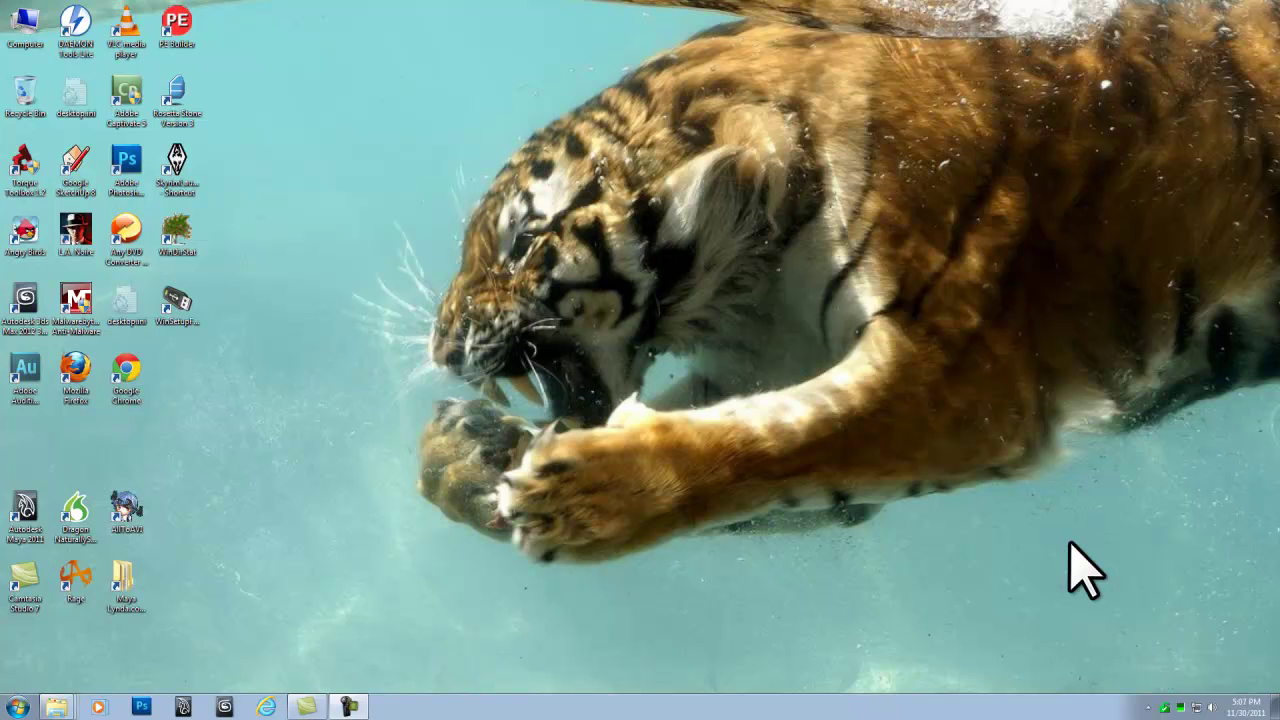
- Launch Internet Explorer from the taskbar so it opens on the Google home page
left_click(266, 707)
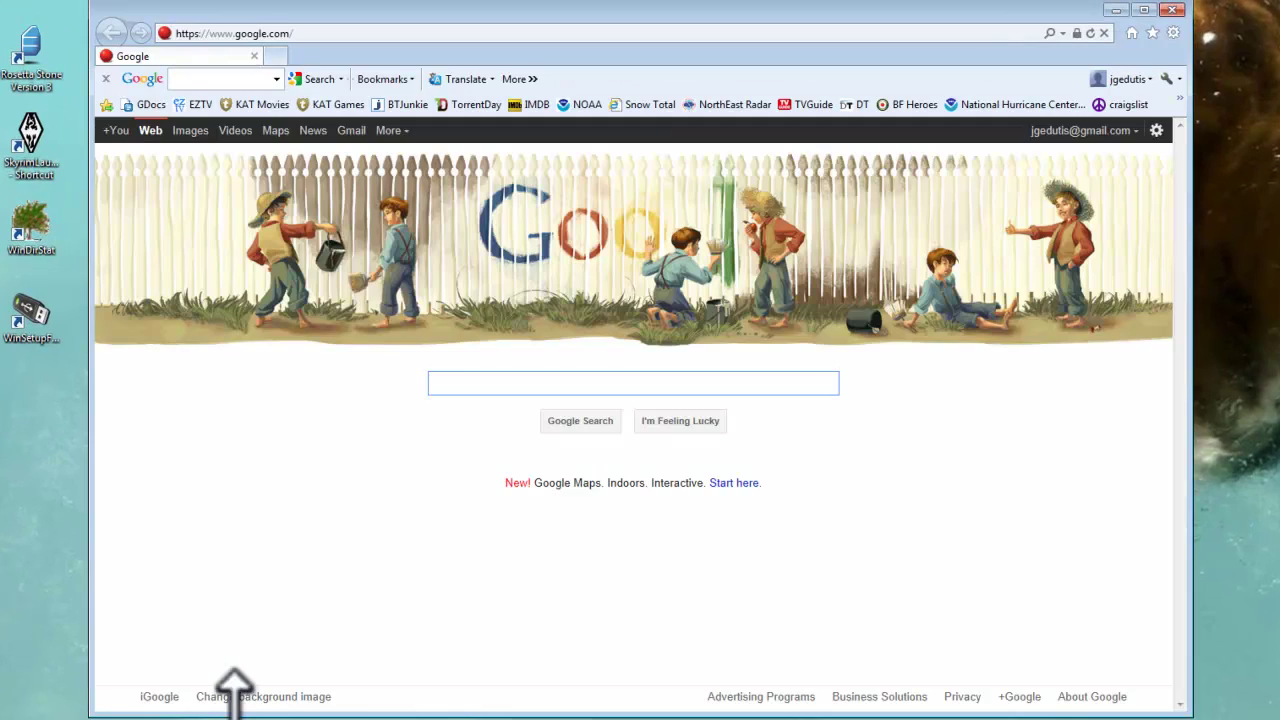
left_click(276, 36)
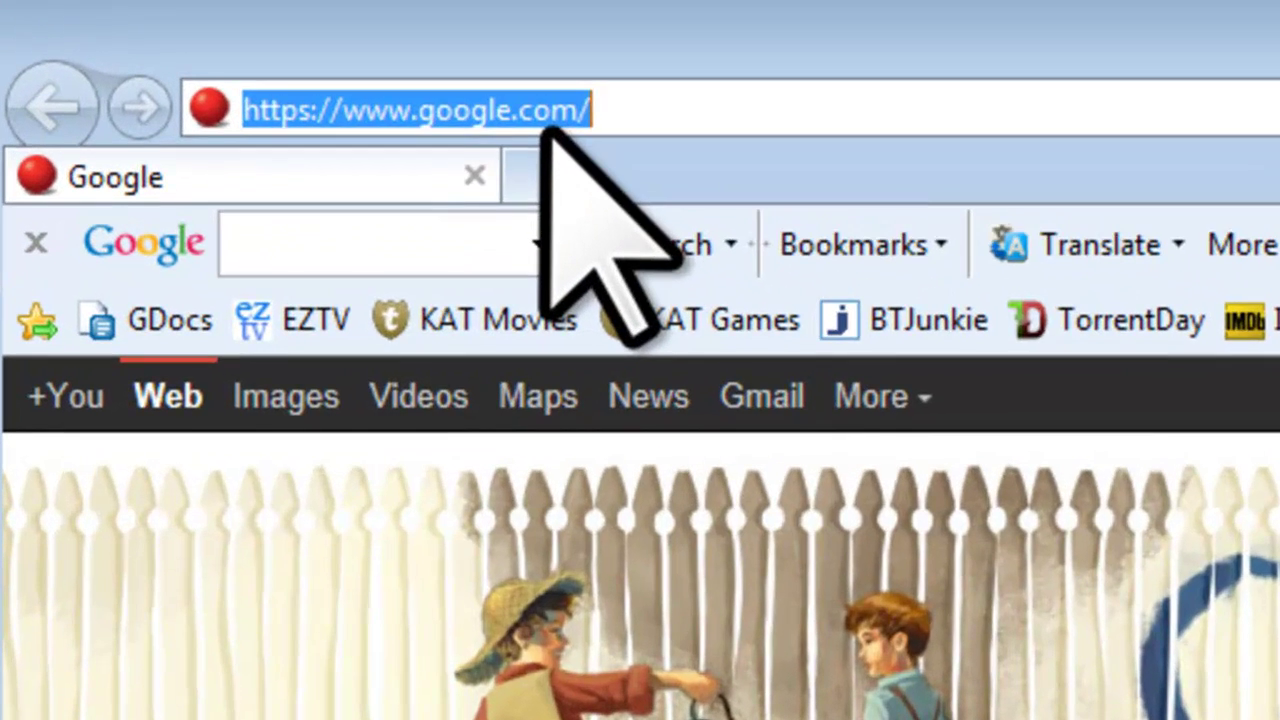
type("www.utorr")
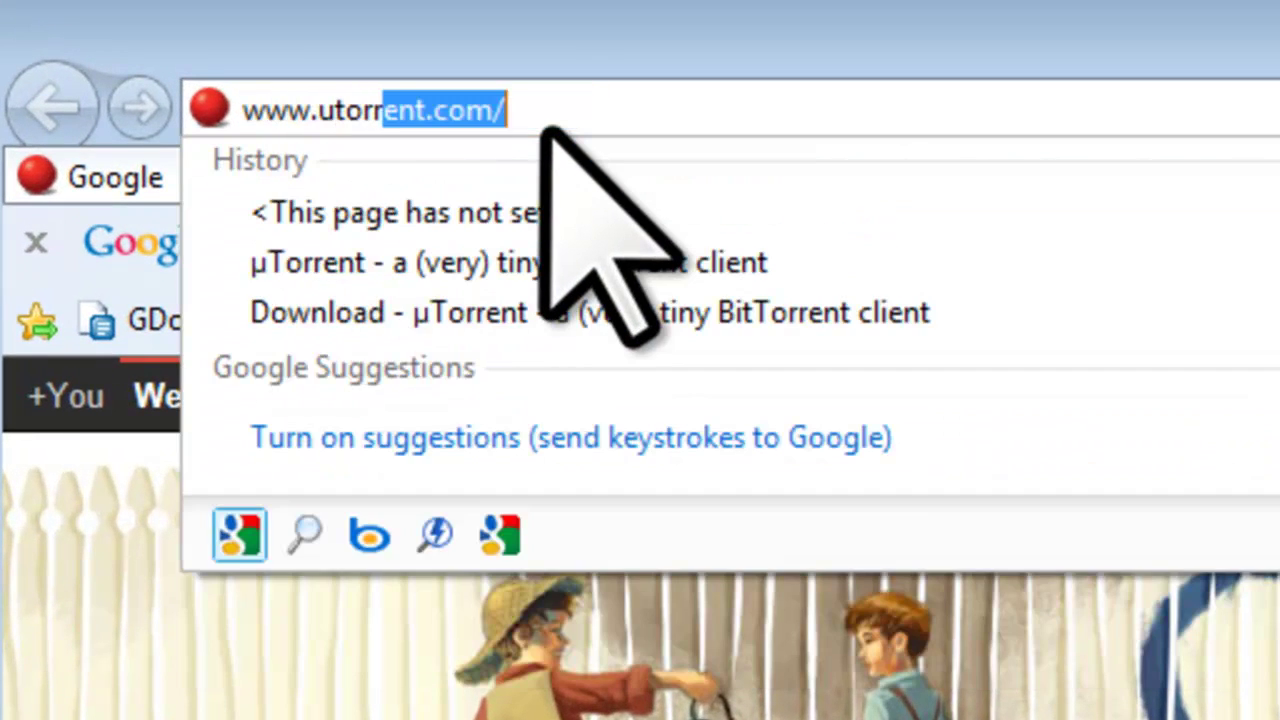
type("ent.com")
key("Return")
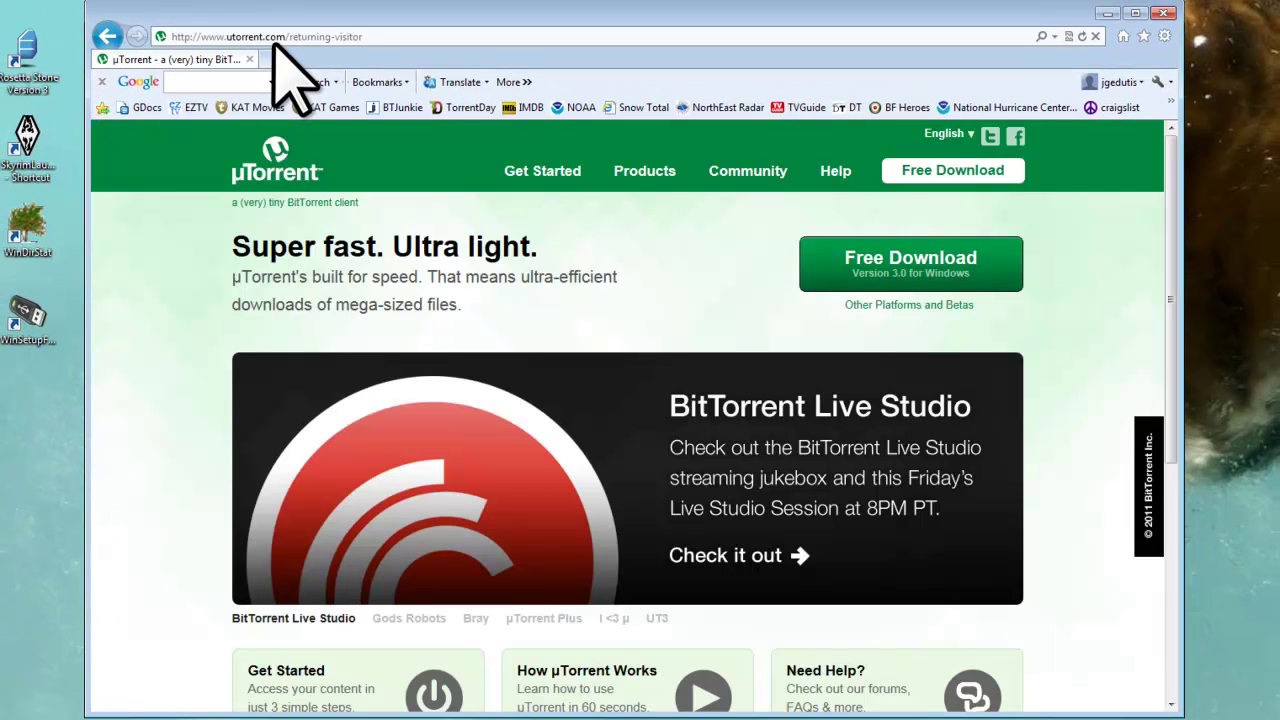
left_click(913, 270)
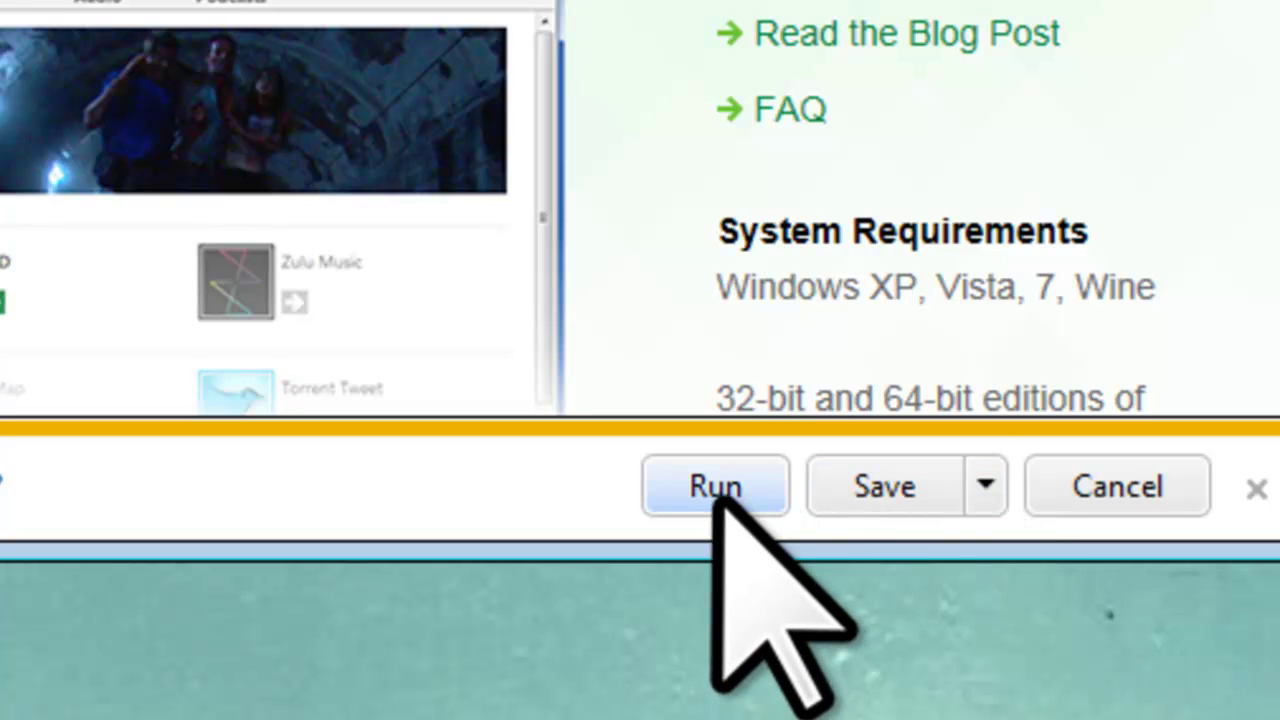
- Run utorrent.exe and accept the licence, default install location and recommended firewall/startup settings
left_click(714, 490)
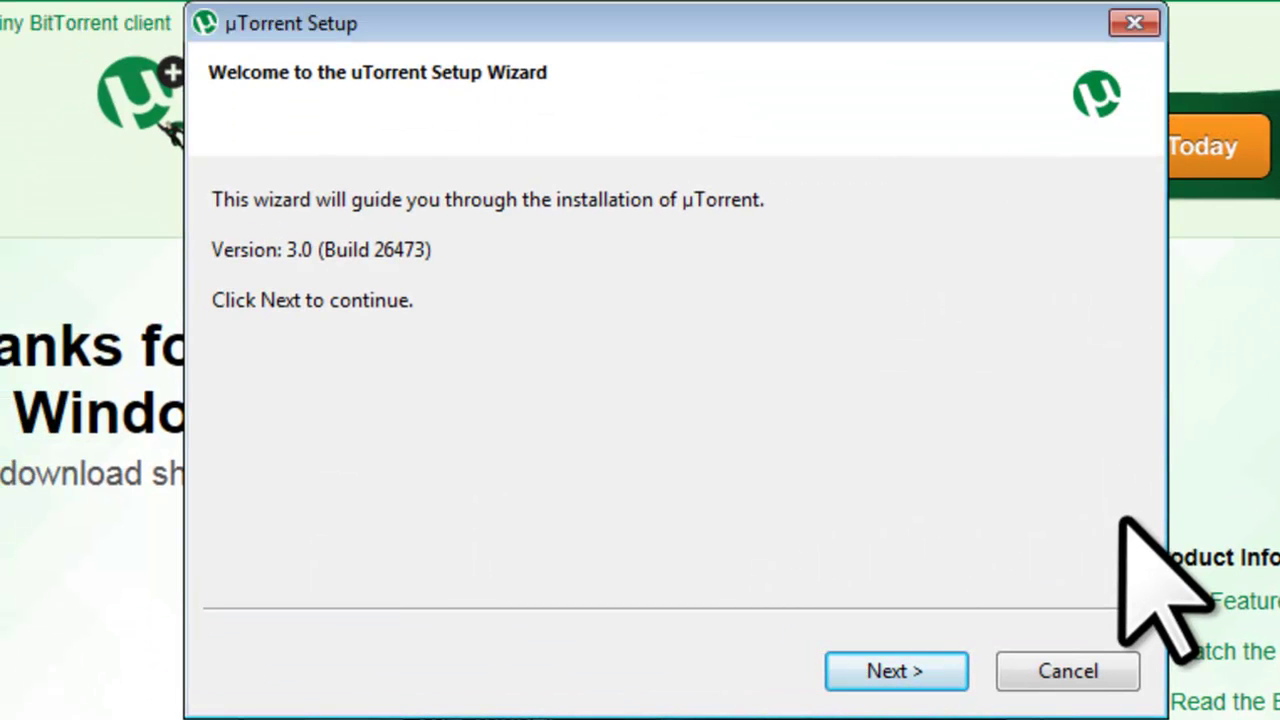
left_click(908, 660)
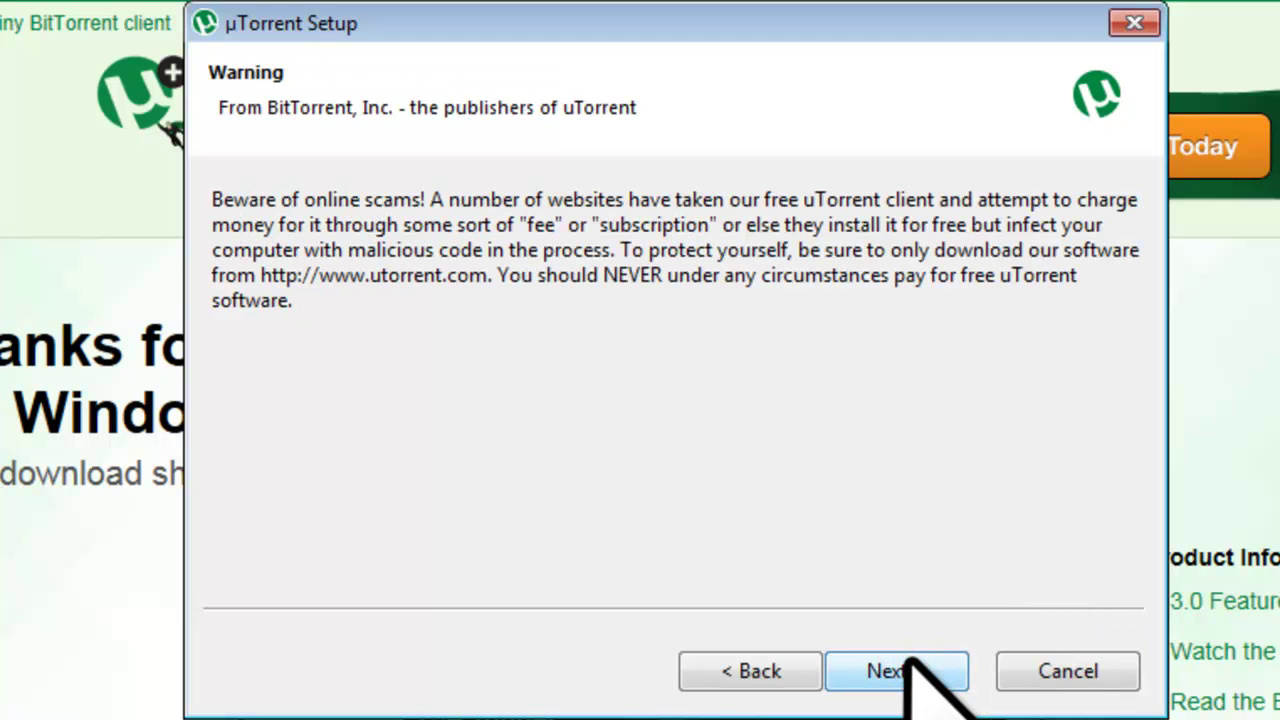
left_click(913, 665)
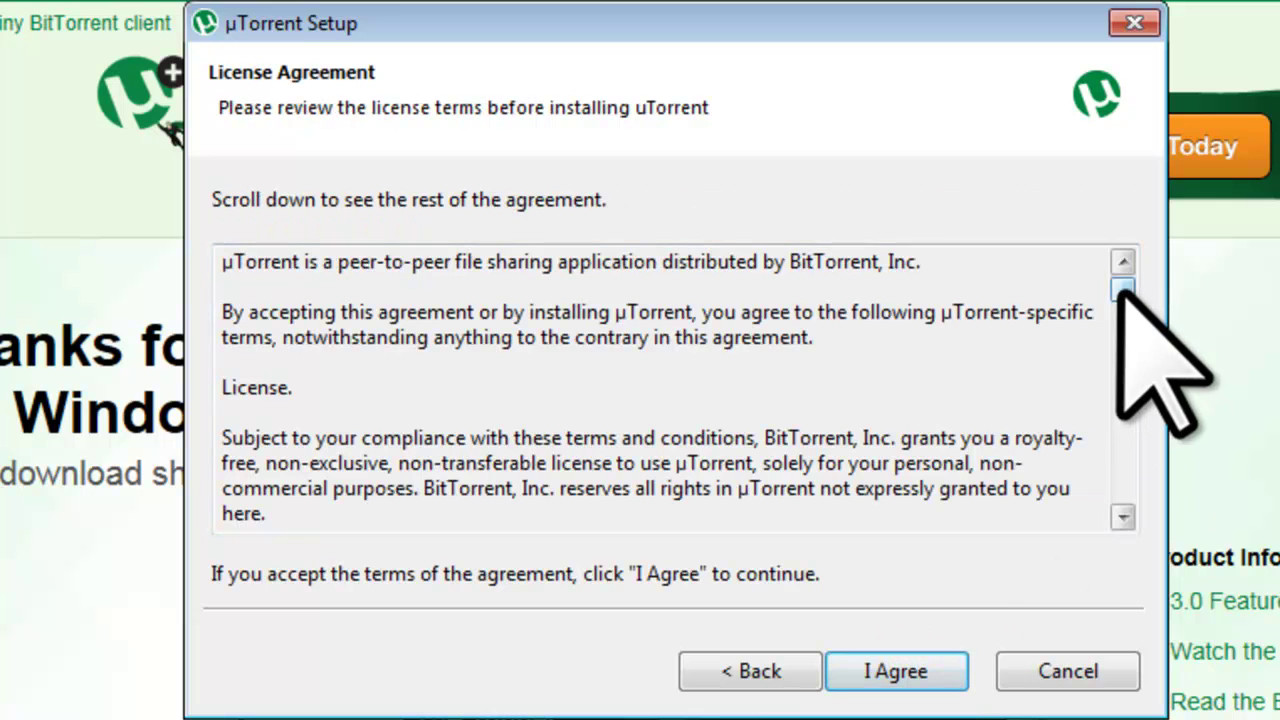
left_click_drag(1122, 290, 1122, 488)
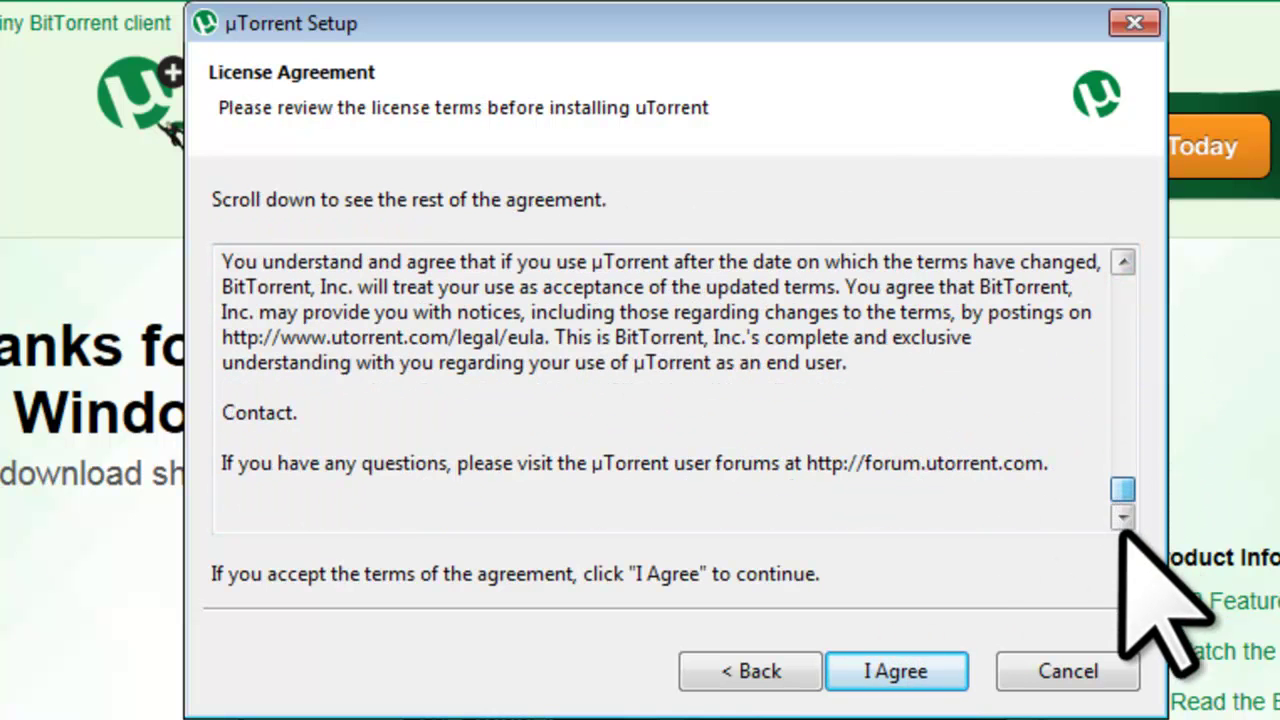
left_click(896, 668)
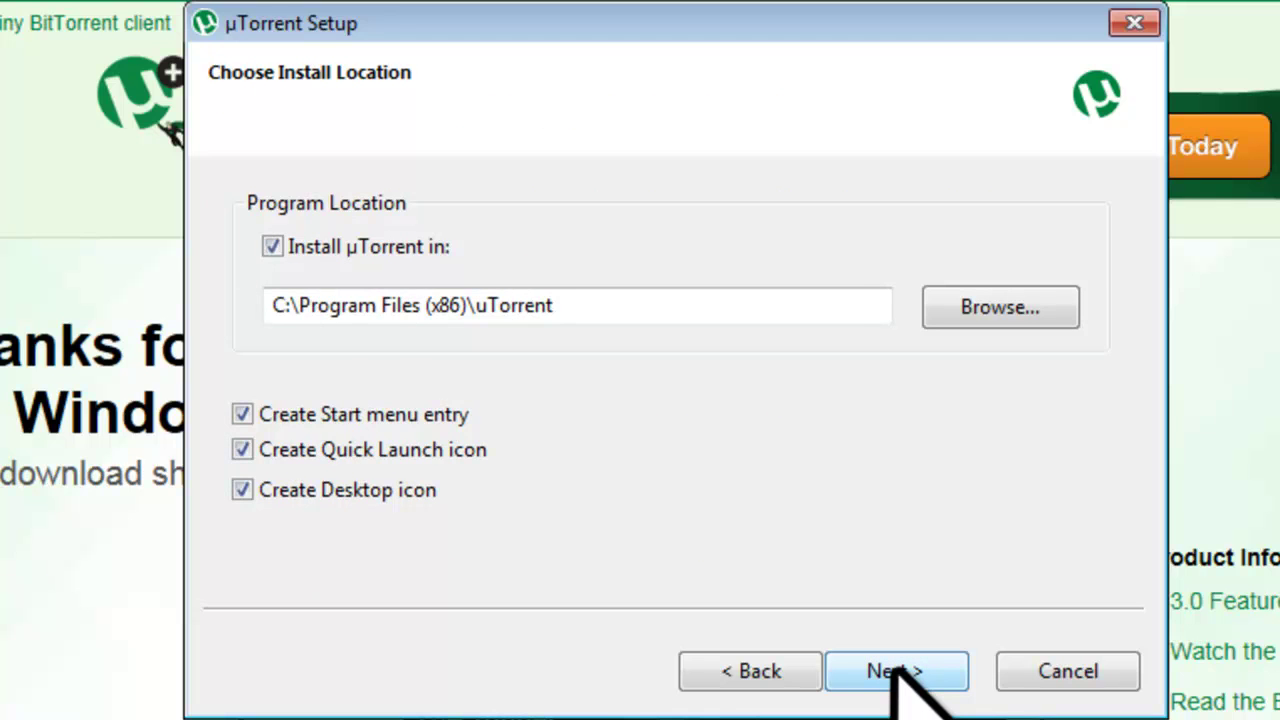
left_click(895, 670)
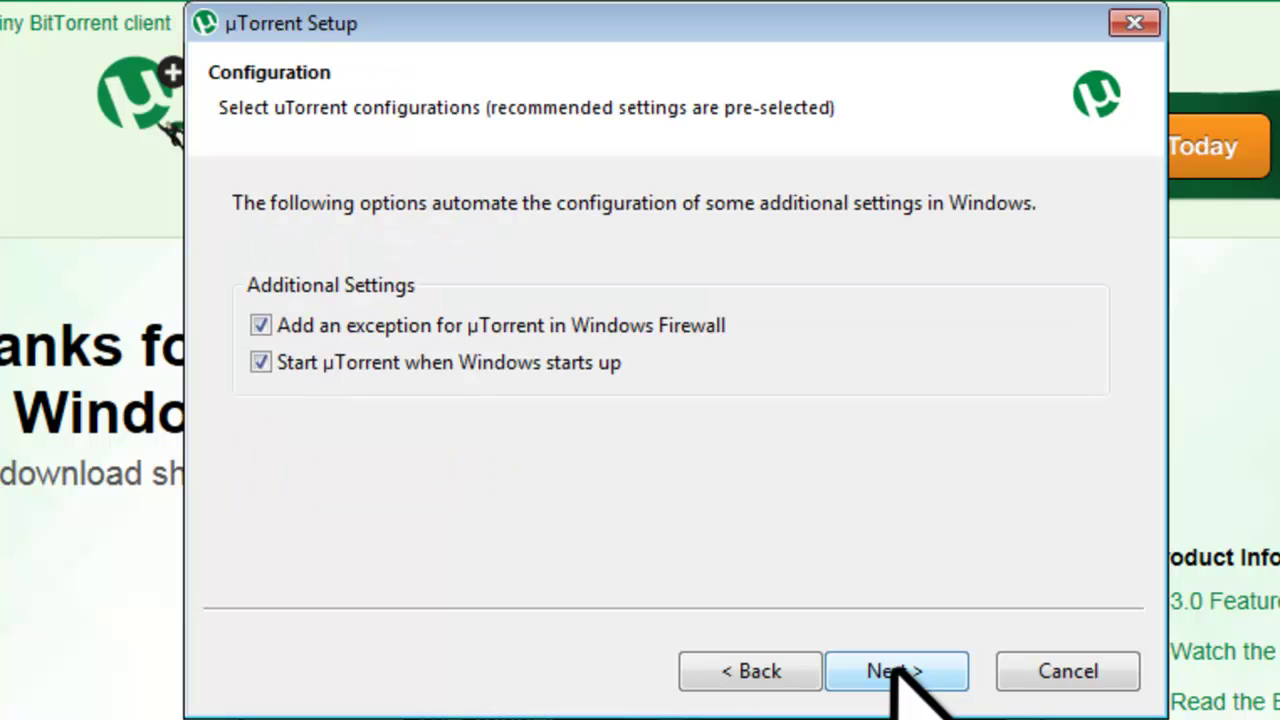
left_click(895, 670)
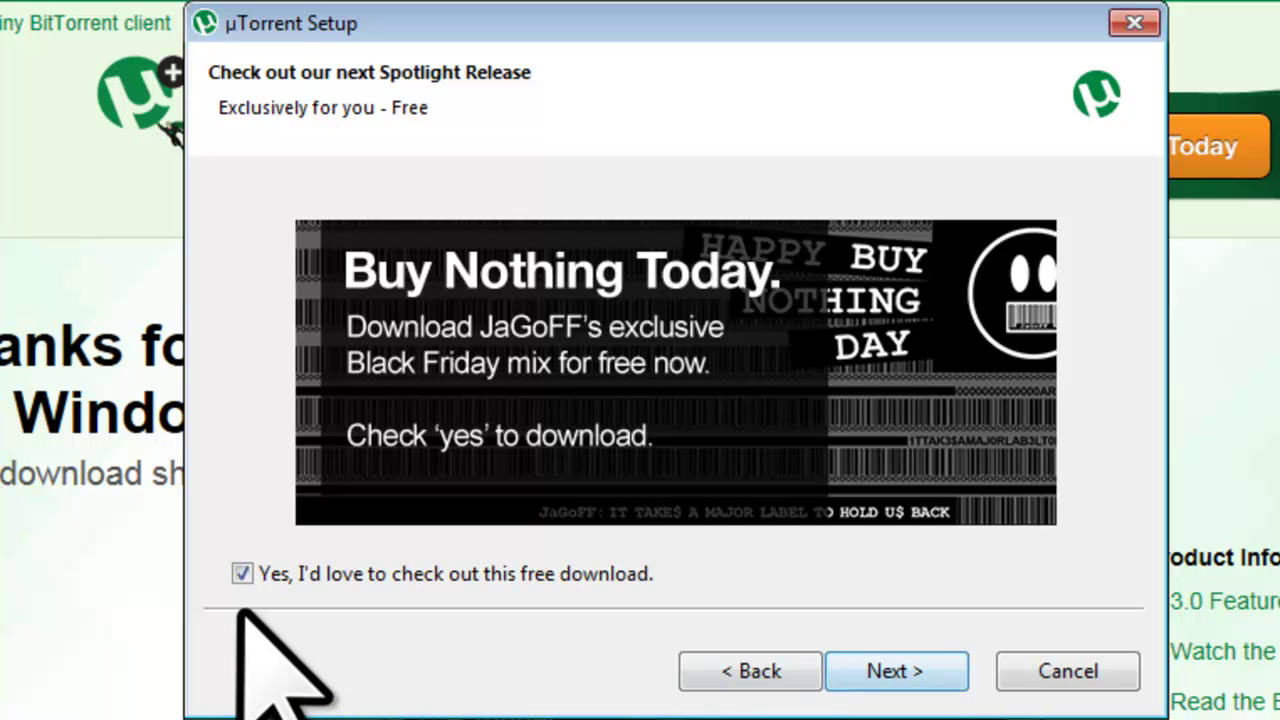
- Decline the Spotlight music offer and µTorrent Web Search homepage/search changes, then install
left_click(242, 574)
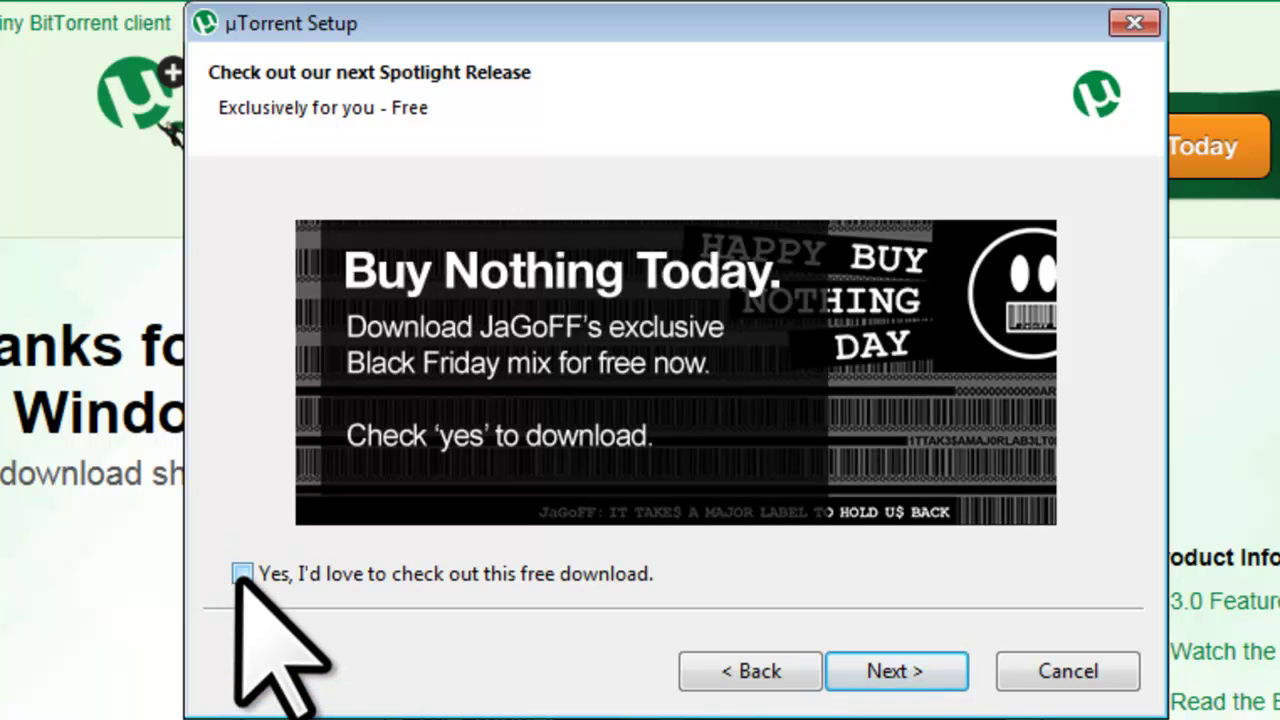
left_click(893, 672)
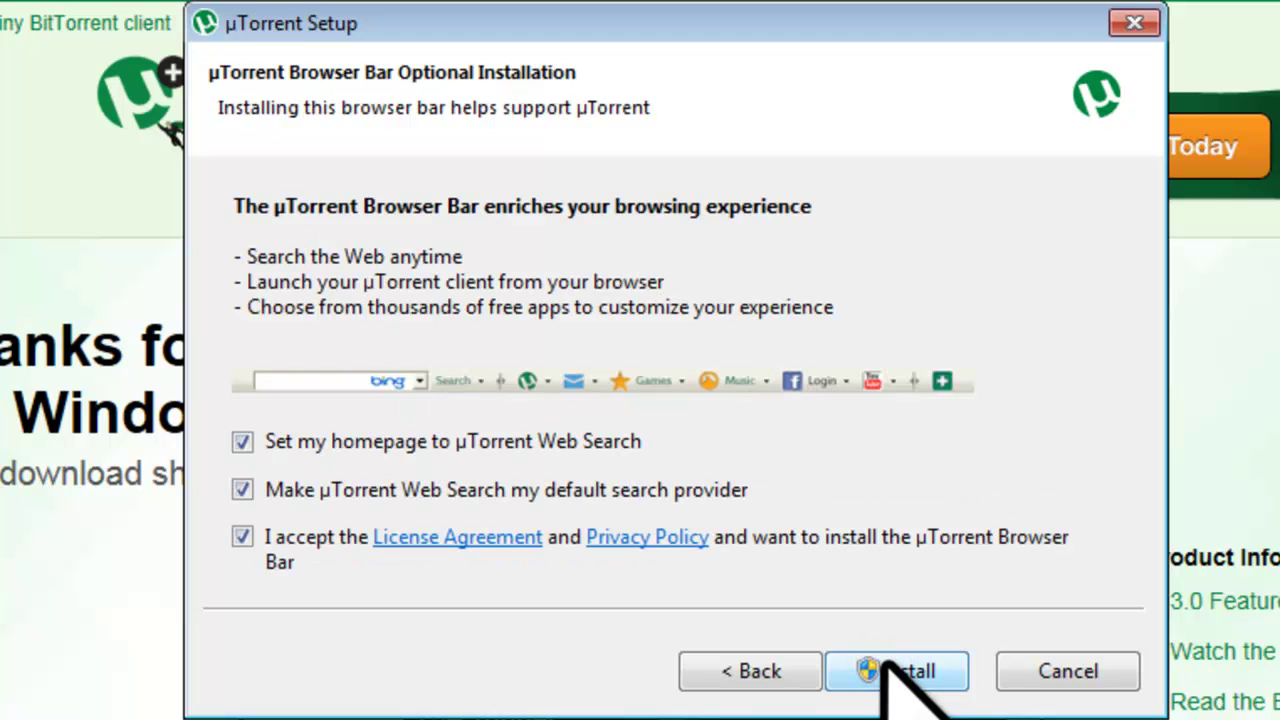
left_click(243, 441)
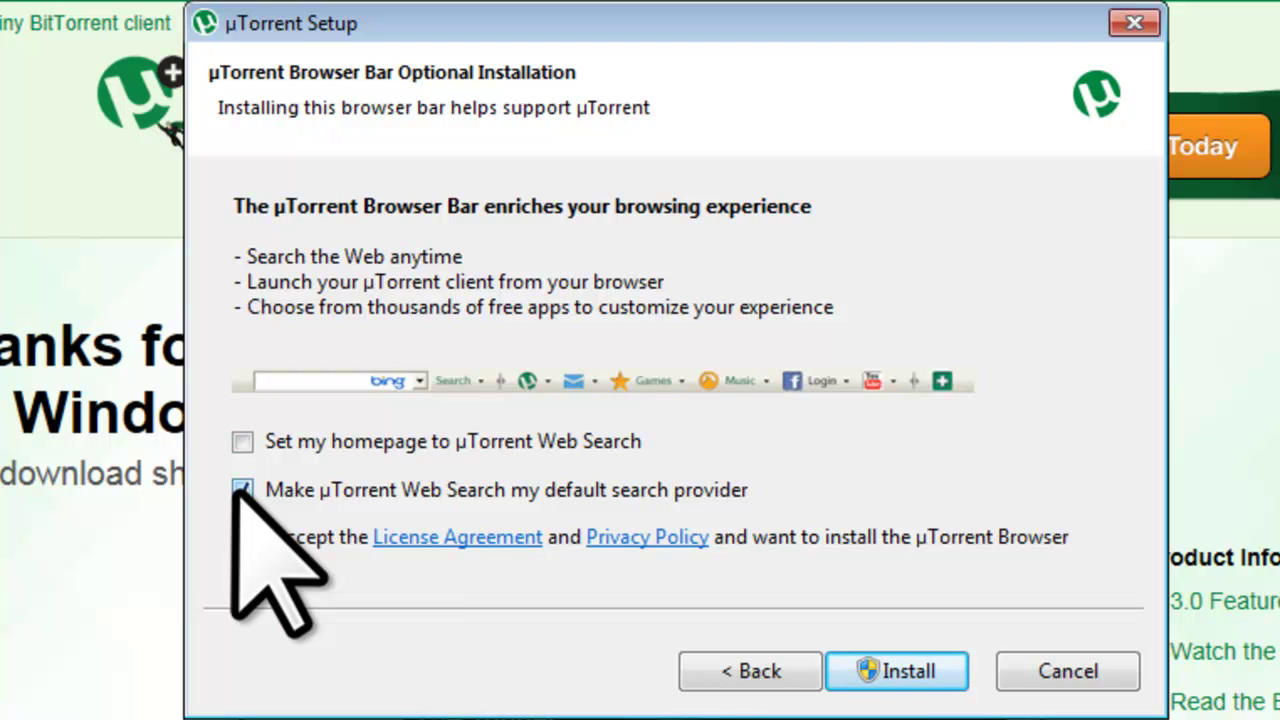
left_click(241, 489)
left_click(849, 676)
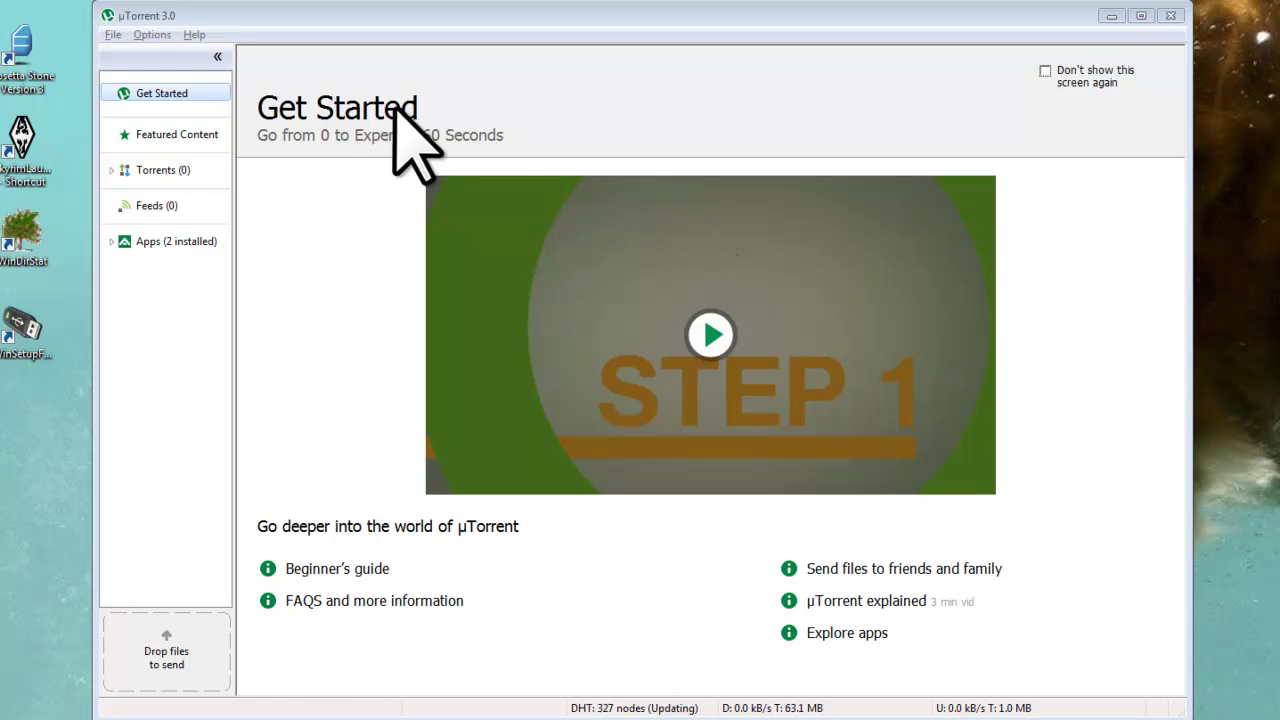
- In the Setup Guide, choose USA, NY, New York #1 as test server and skip the network test
left_click(152, 34)
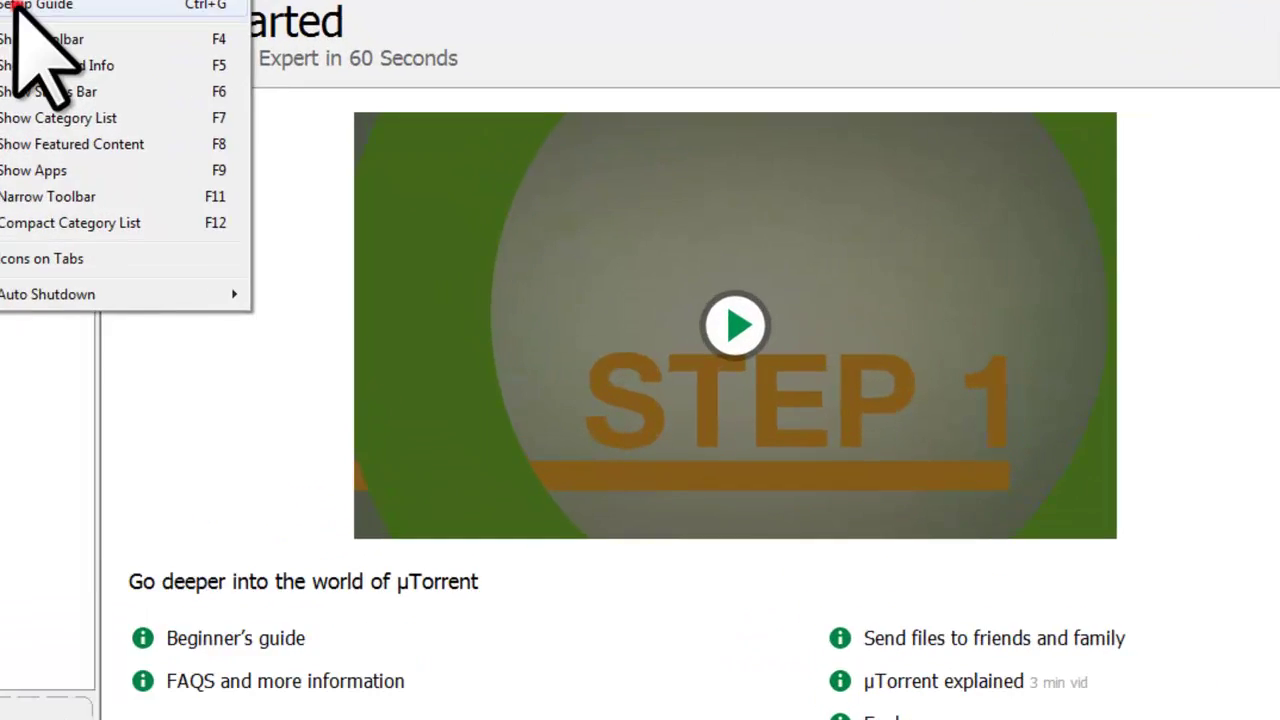
left_click(180, 94)
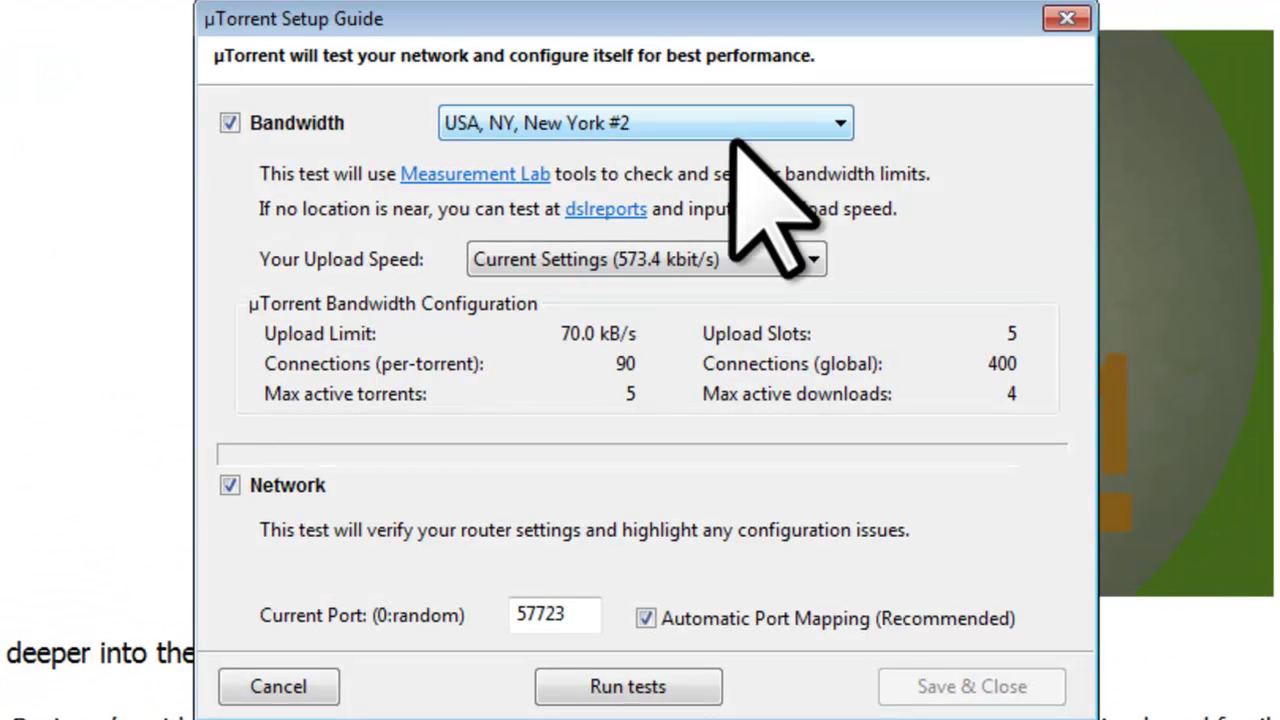
left_click(735, 132)
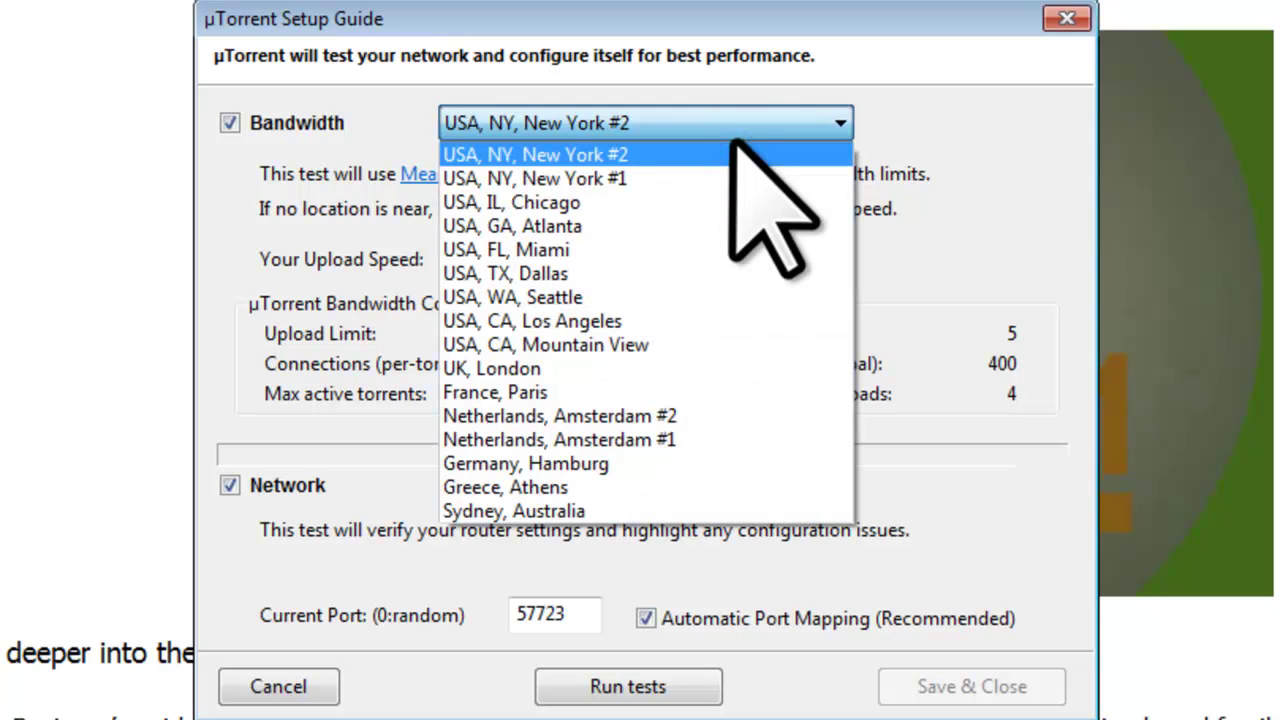
left_click(645, 170)
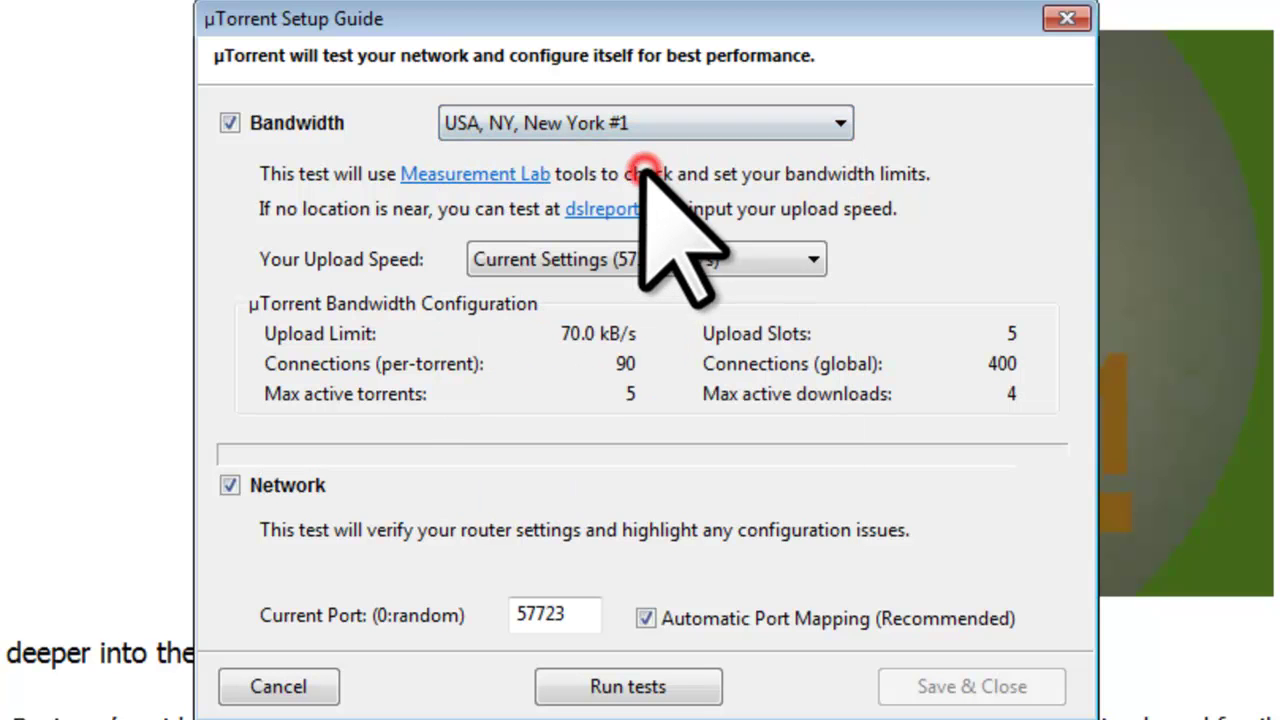
left_click(231, 486)
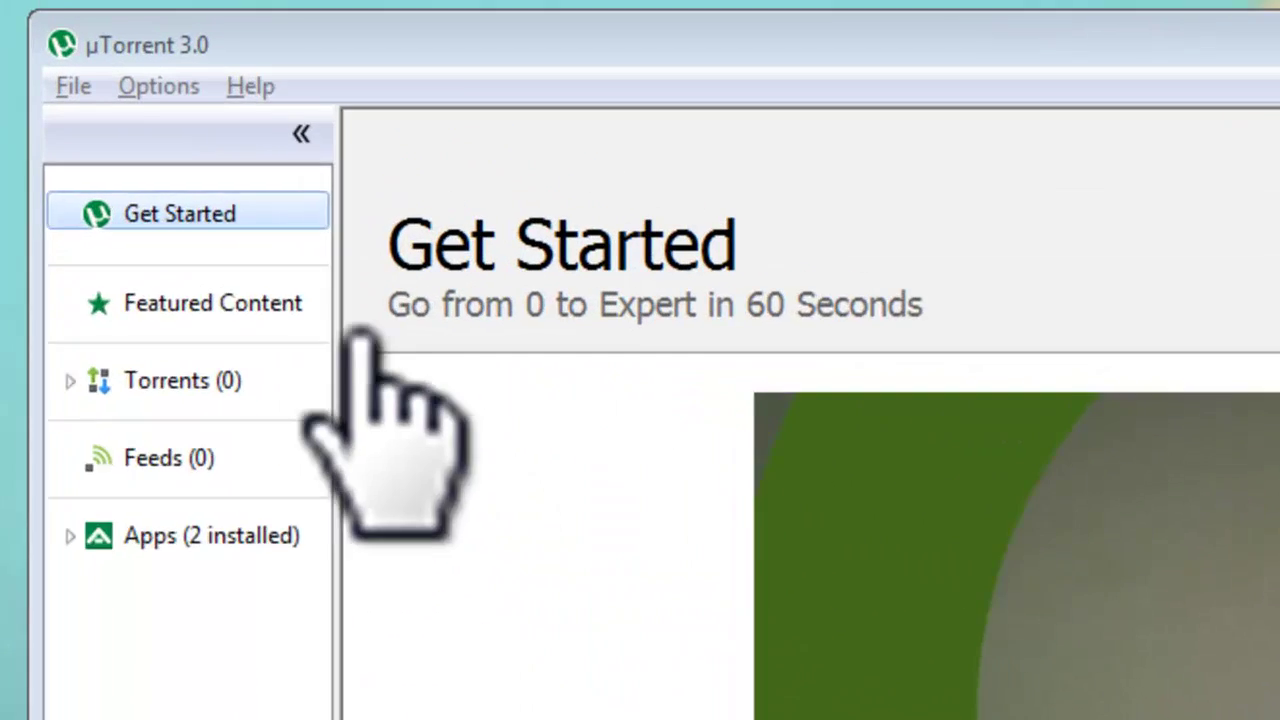
- In Preferences, make uTorrent start when Windows starts
left_click(151, 27)
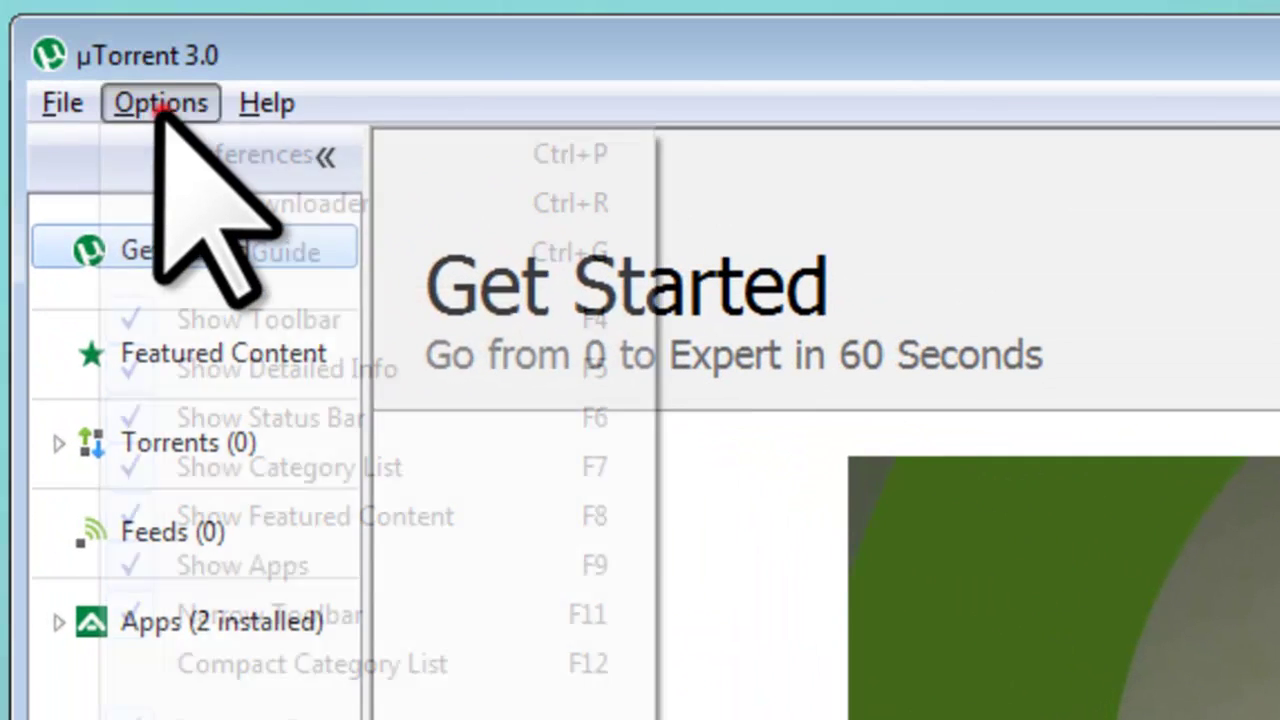
left_click(180, 156)
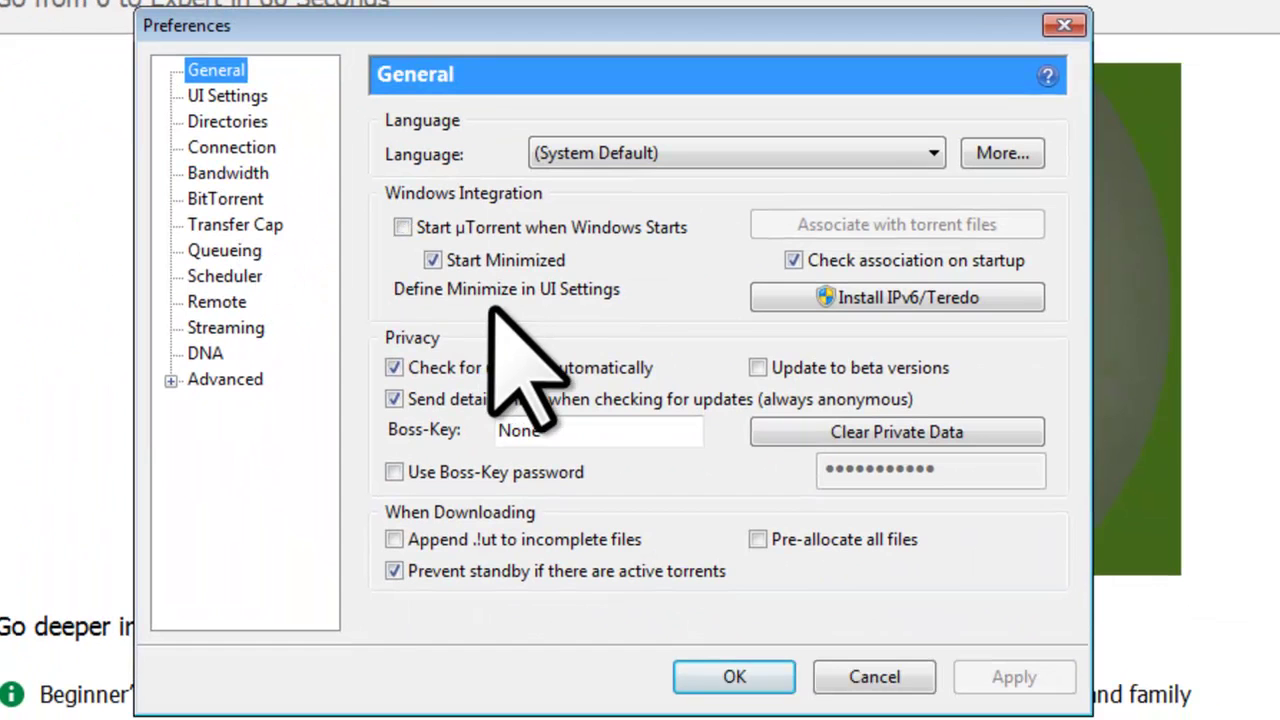
left_click(402, 228)
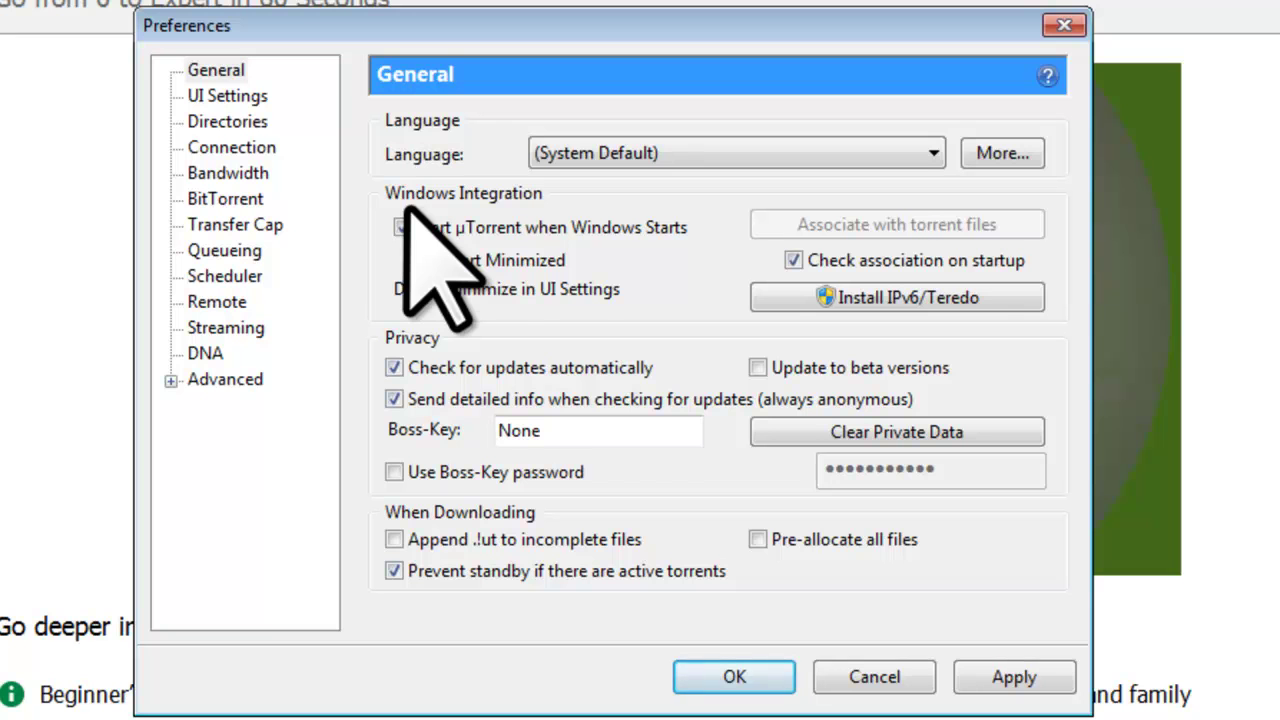
- In UI Settings, enable title-bar speed, fine-grained priorities, alternating colours, status-bar limits, tray minimize; disable add-torrent popups
left_click(268, 97)
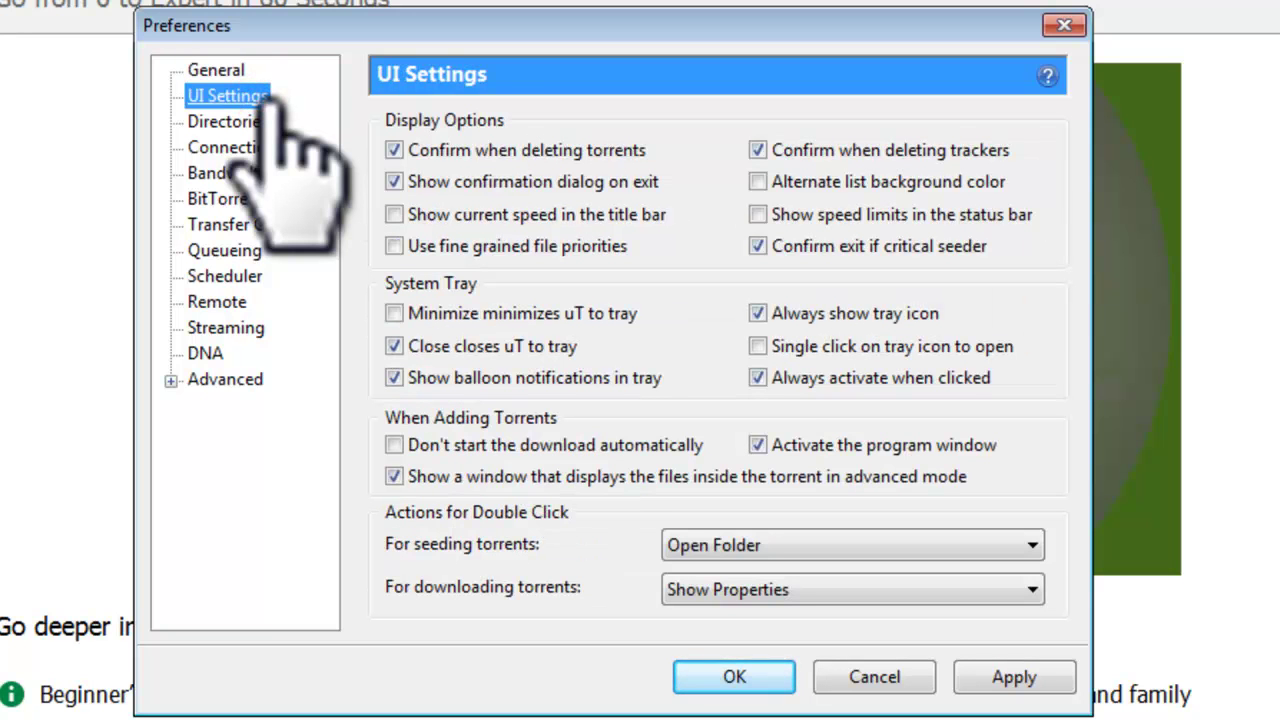
left_click(394, 214)
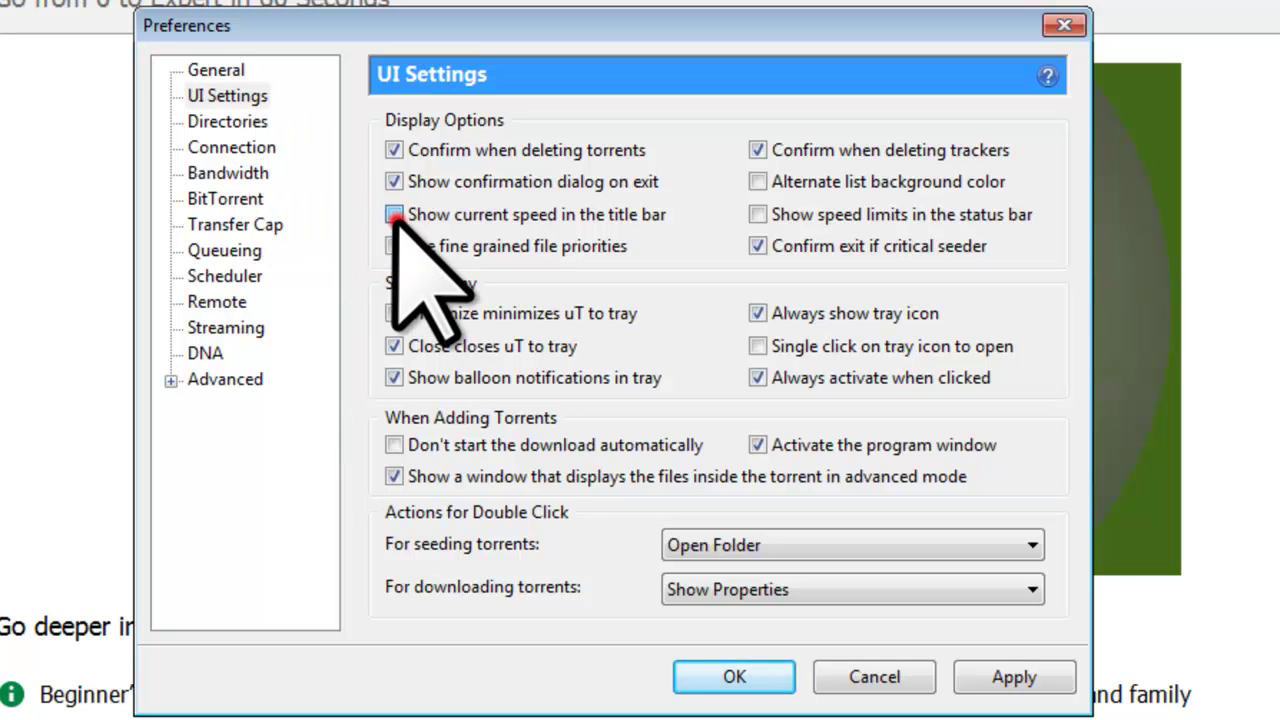
left_click(394, 246)
left_click(758, 181)
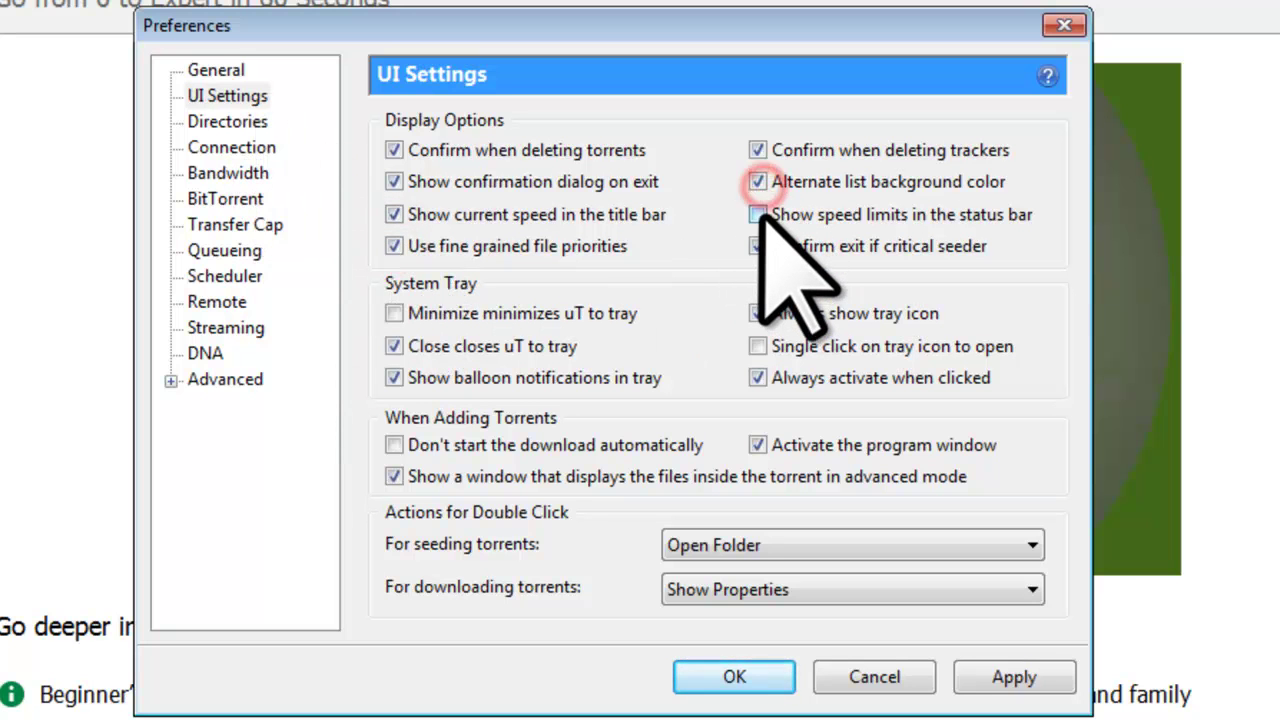
left_click(758, 214)
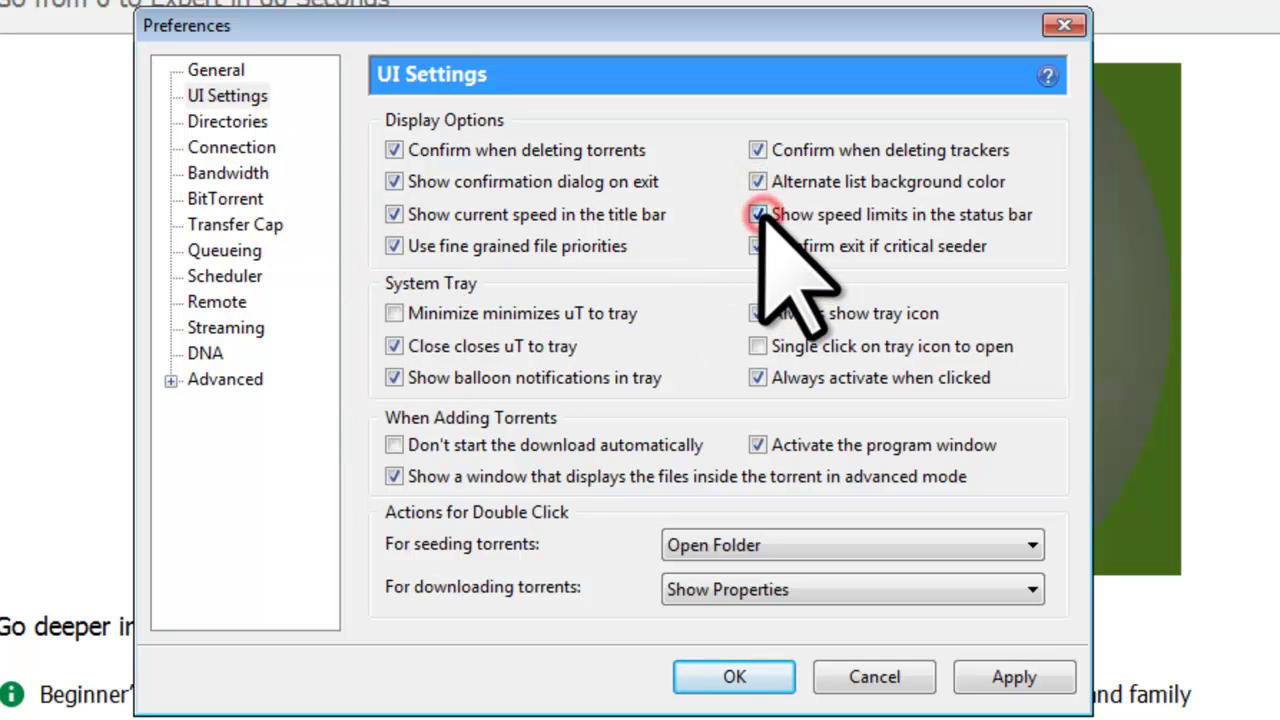
left_click(394, 313)
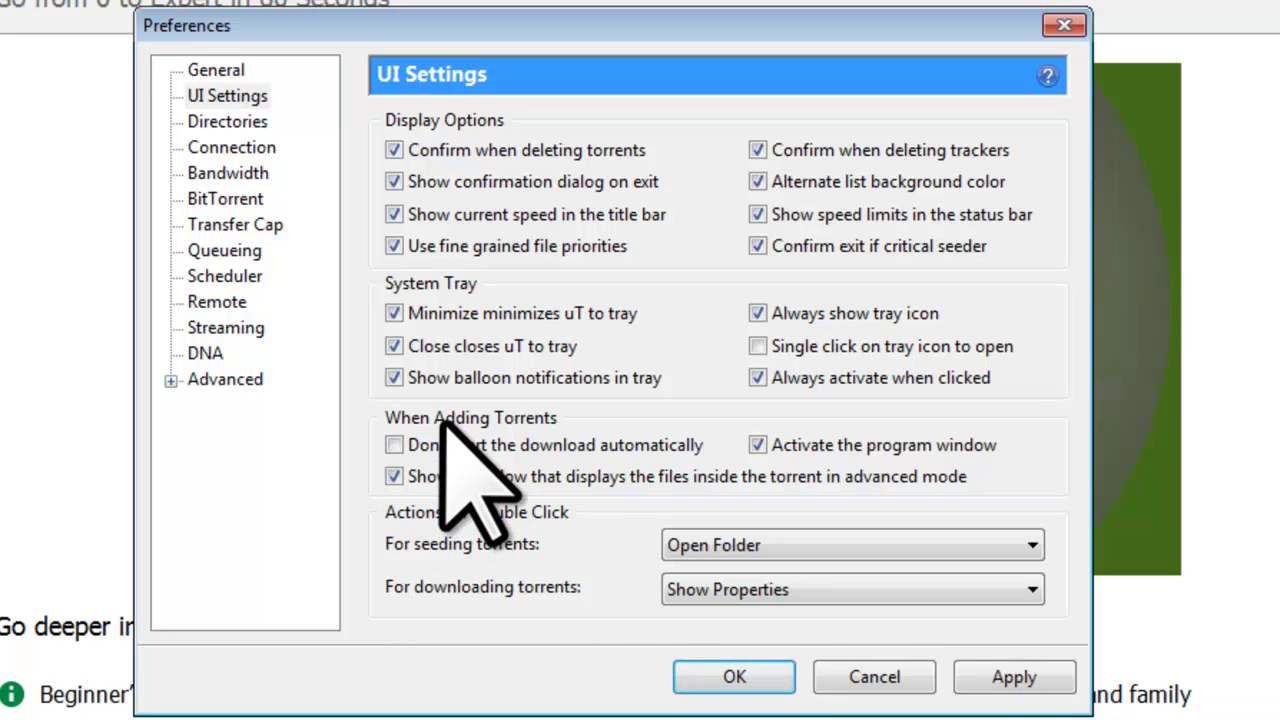
left_click(394, 476)
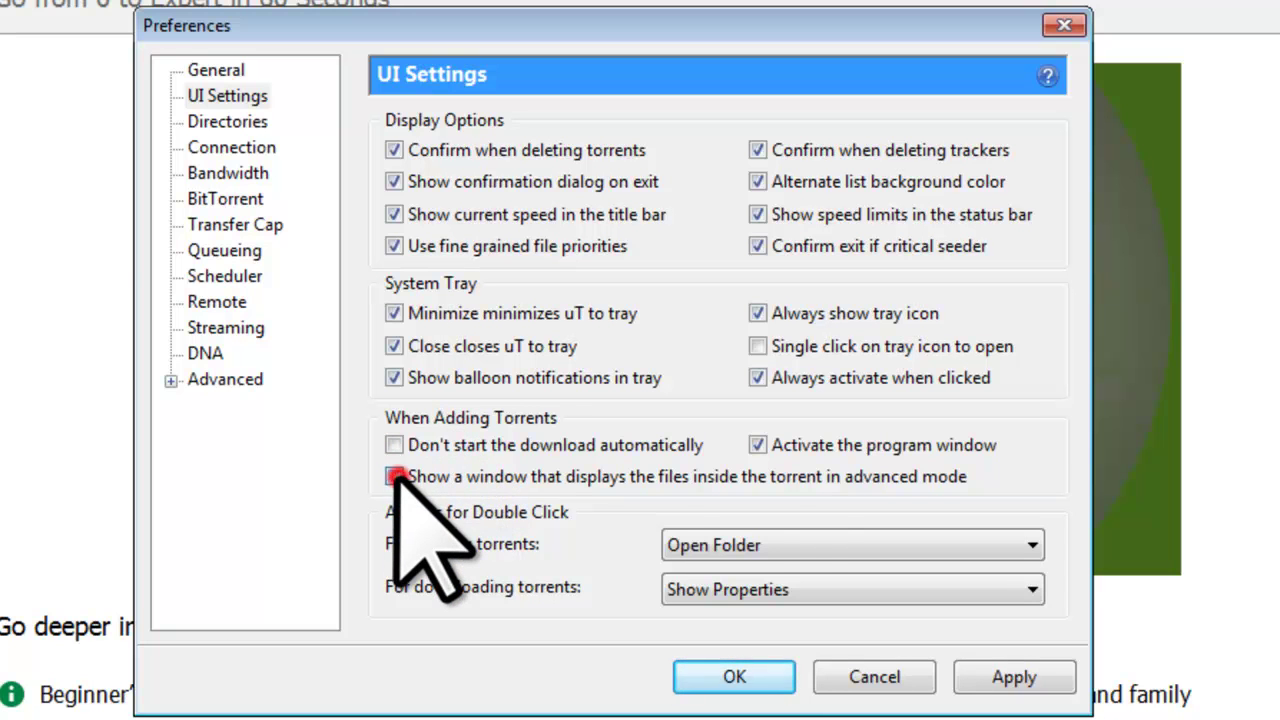
left_click(758, 445)
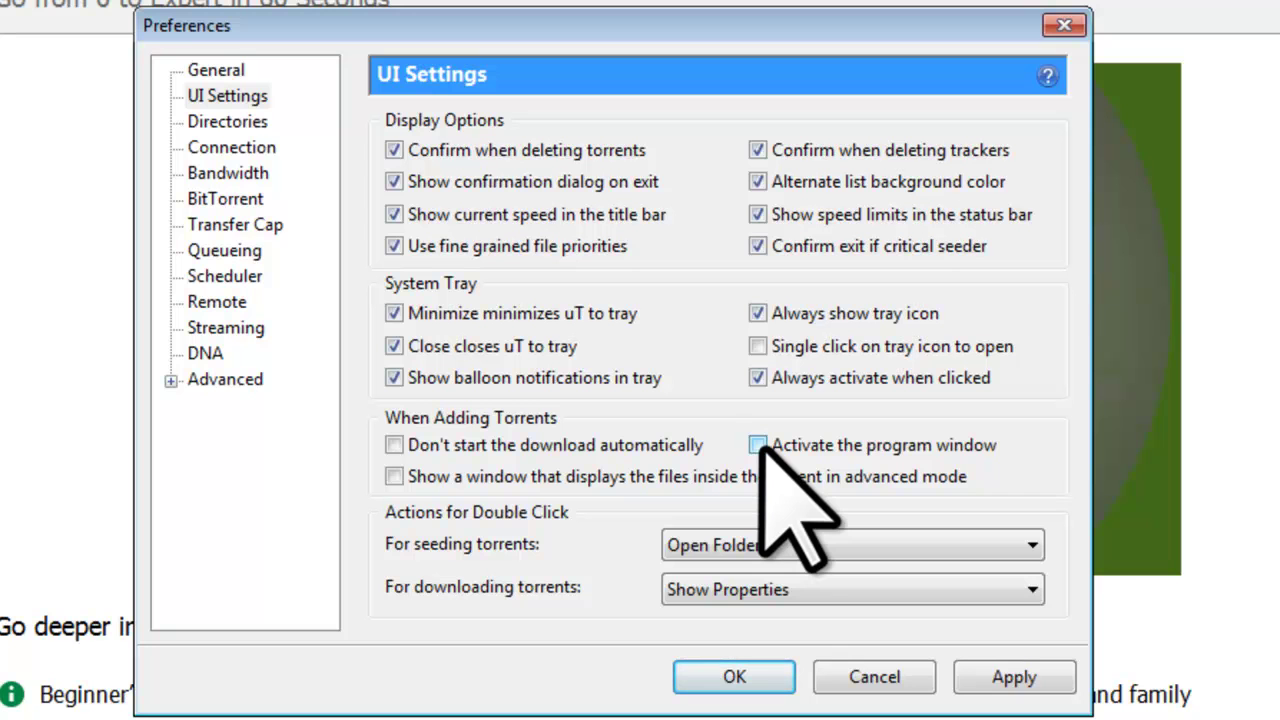
- On the Directories page, enable 'Put new downloads in' and browse for its folder
left_click(252, 122)
left_click(393, 150)
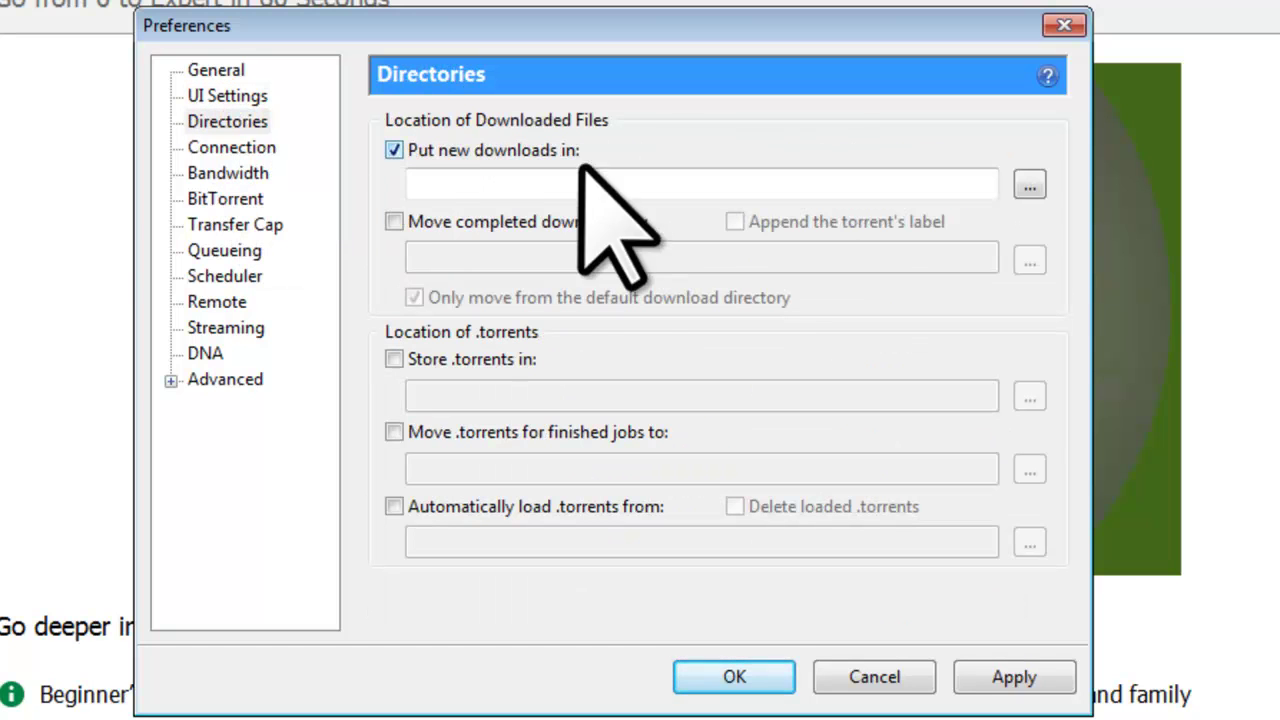
left_click(1030, 184)
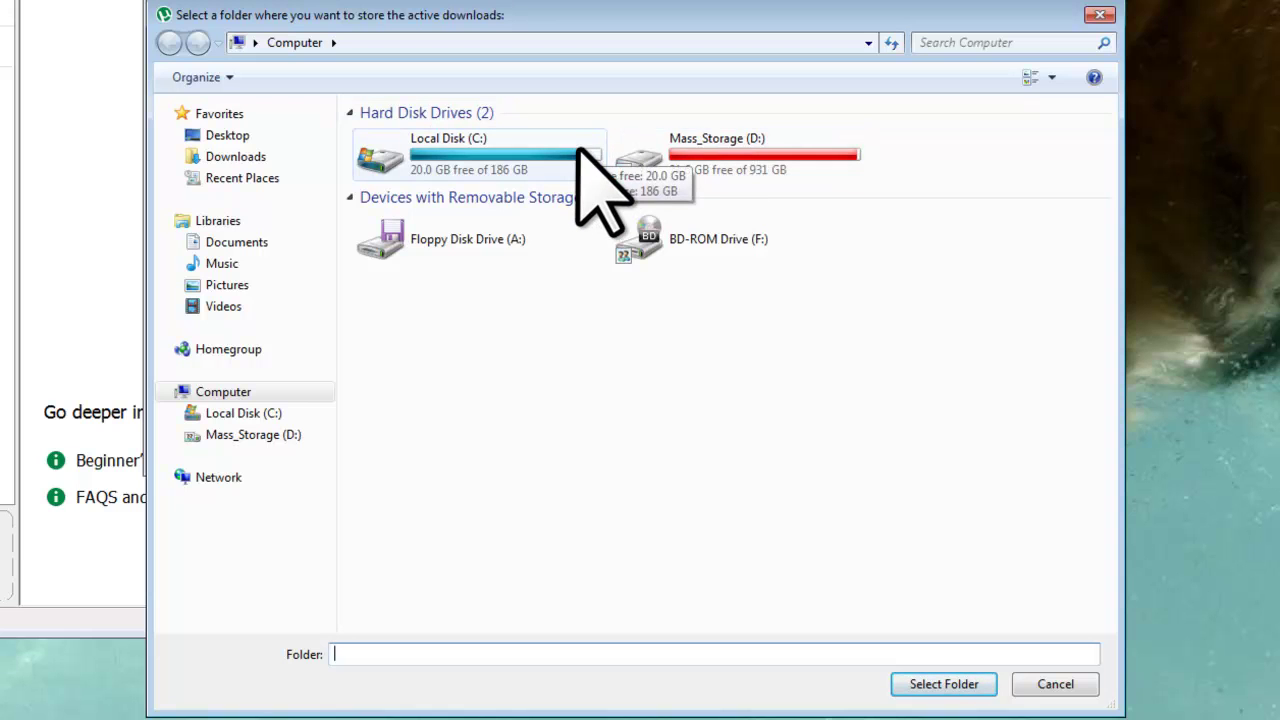
- Create a new Downloads folder on C: and select C:\Downloads as the new-downloads location
double_click(531, 158)
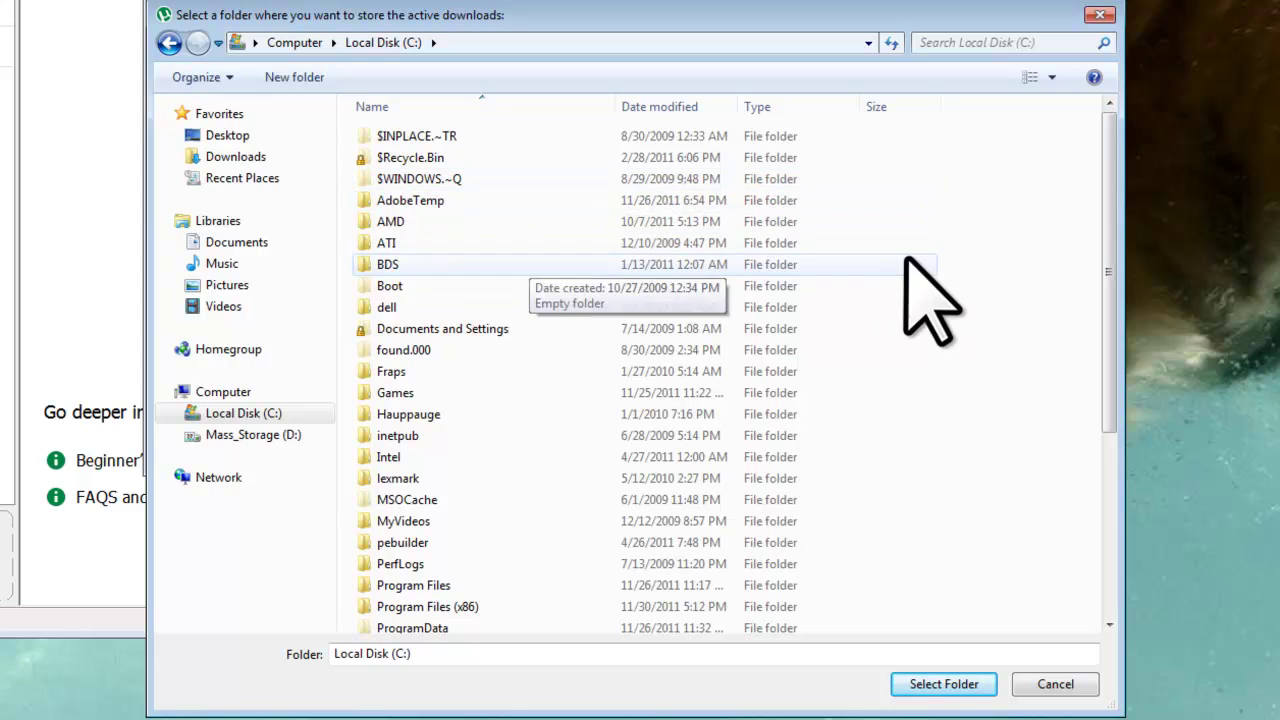
right_click(530, 238)
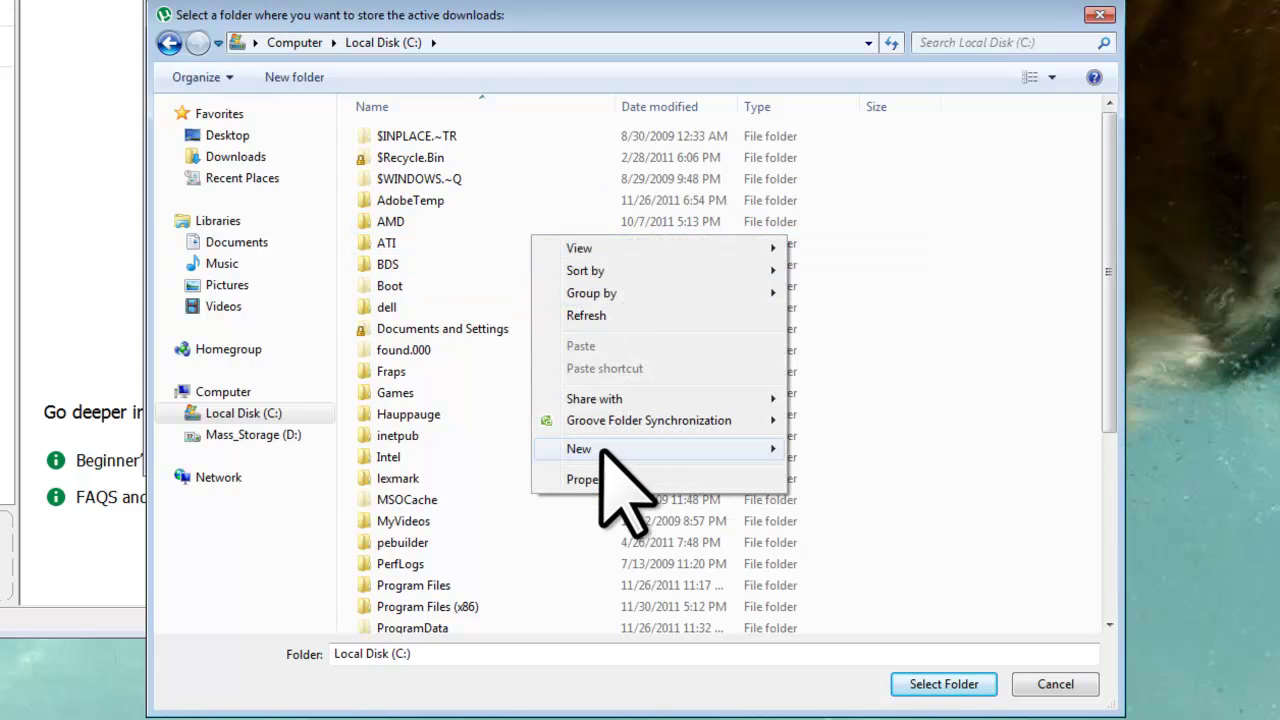
mouse_move(600, 449)
left_click(834, 449)
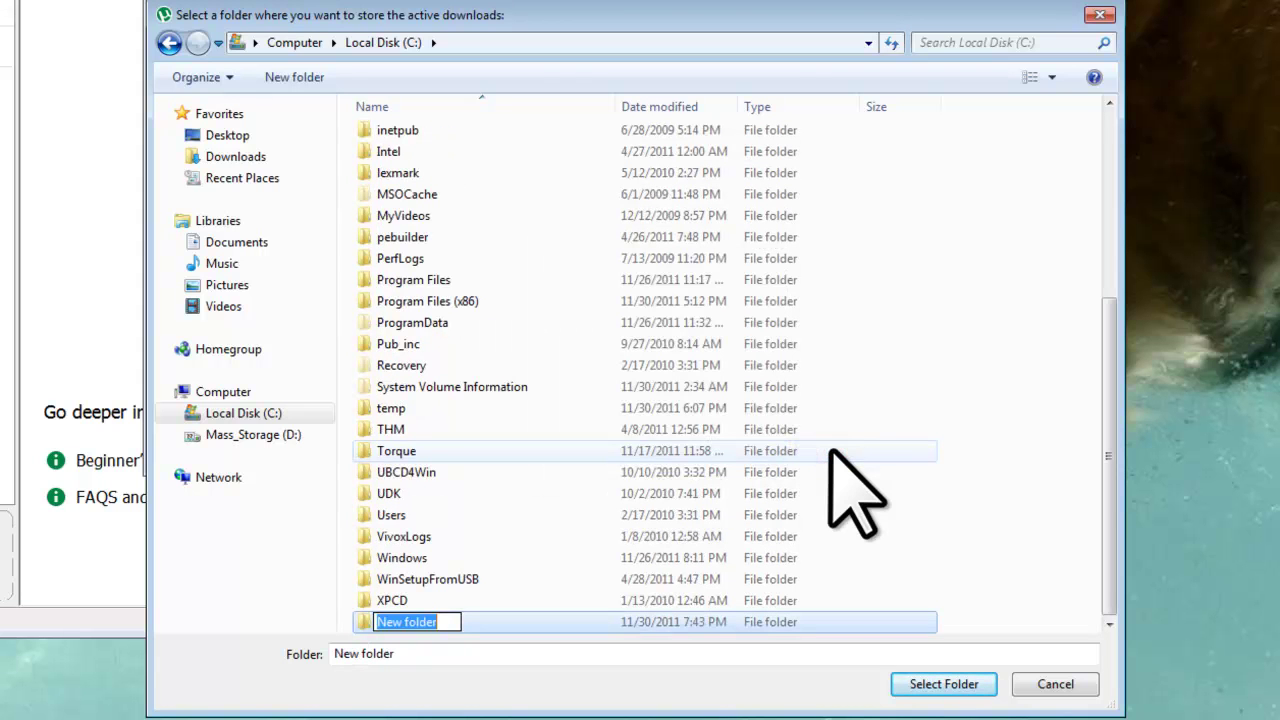
type("Downloa")
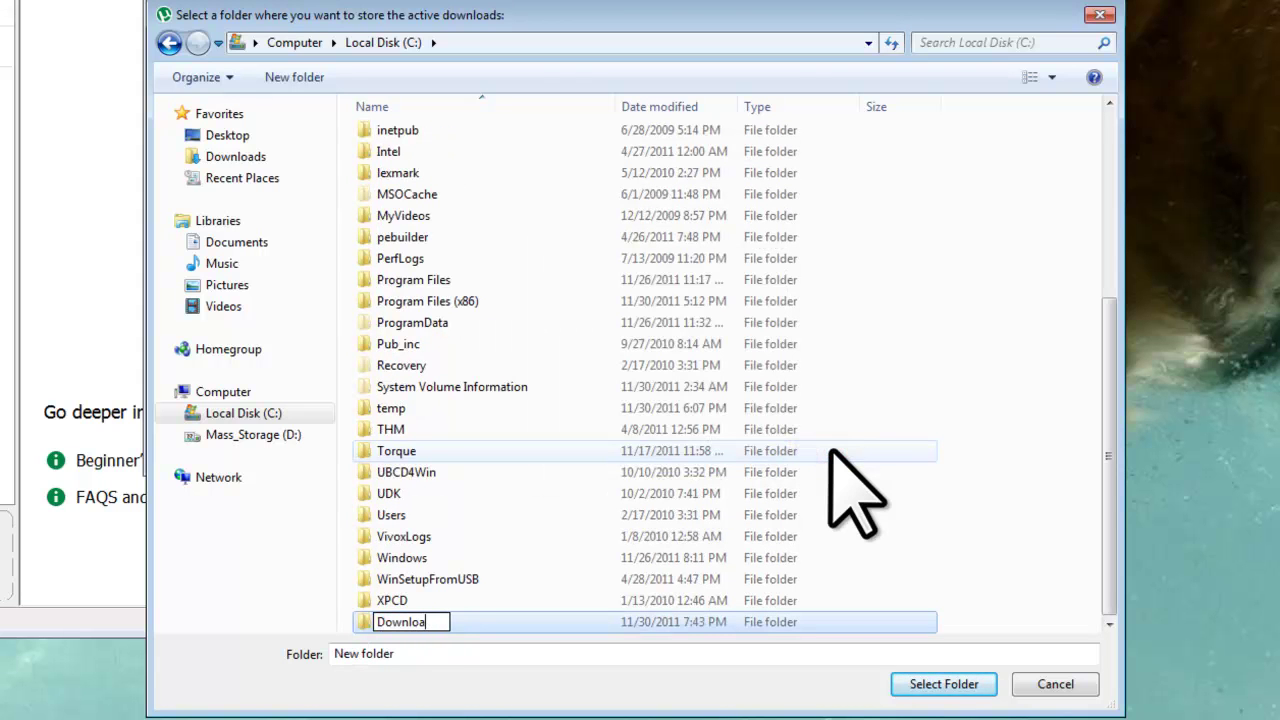
type("ds")
key("Return")
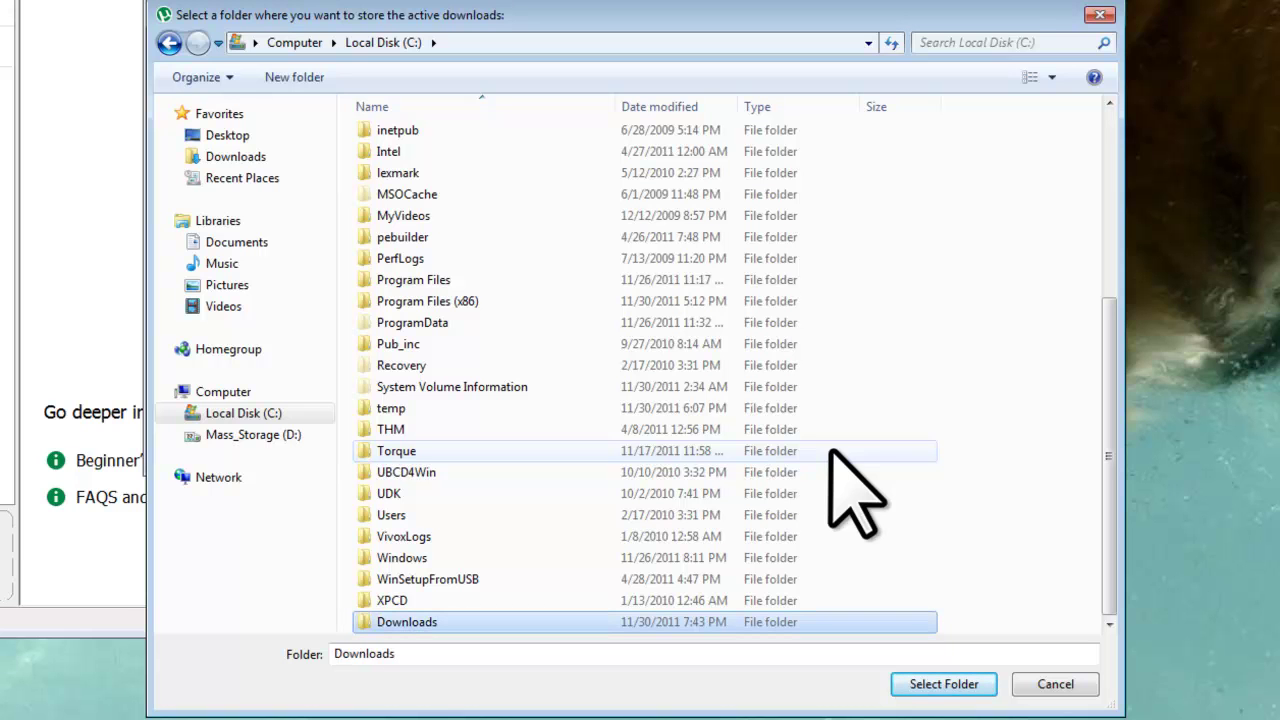
double_click(401, 624)
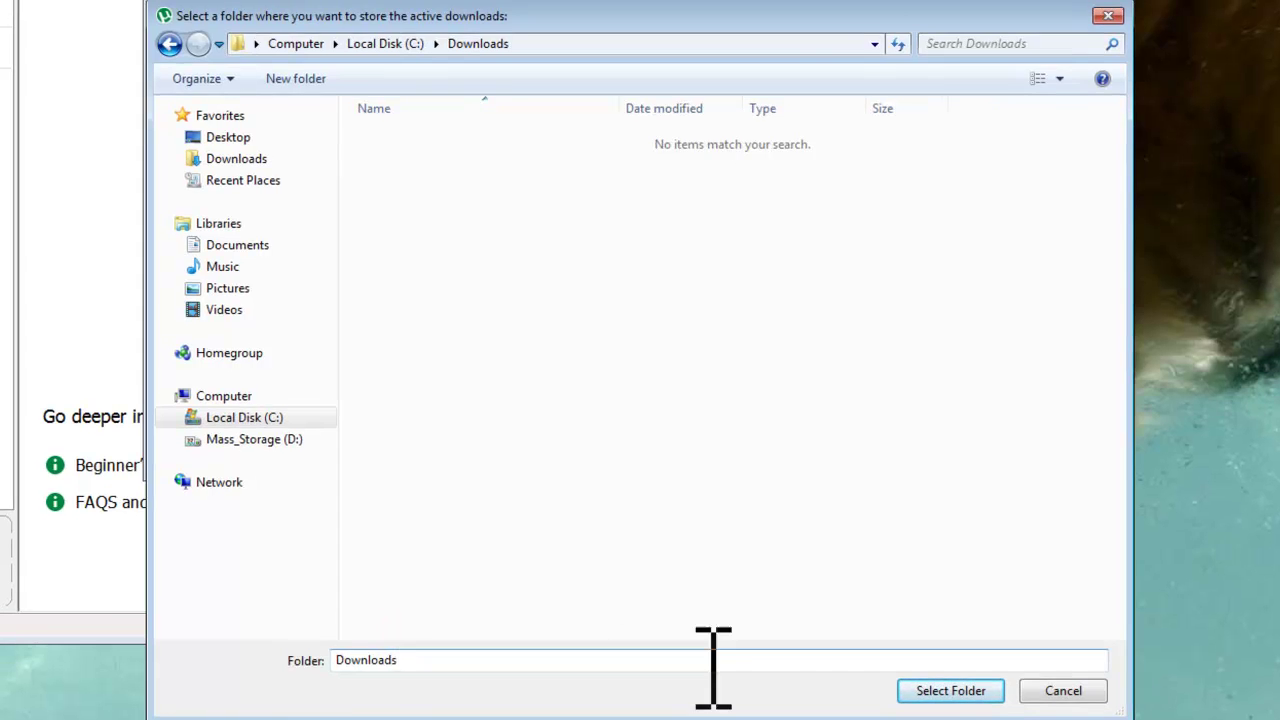
left_click(944, 684)
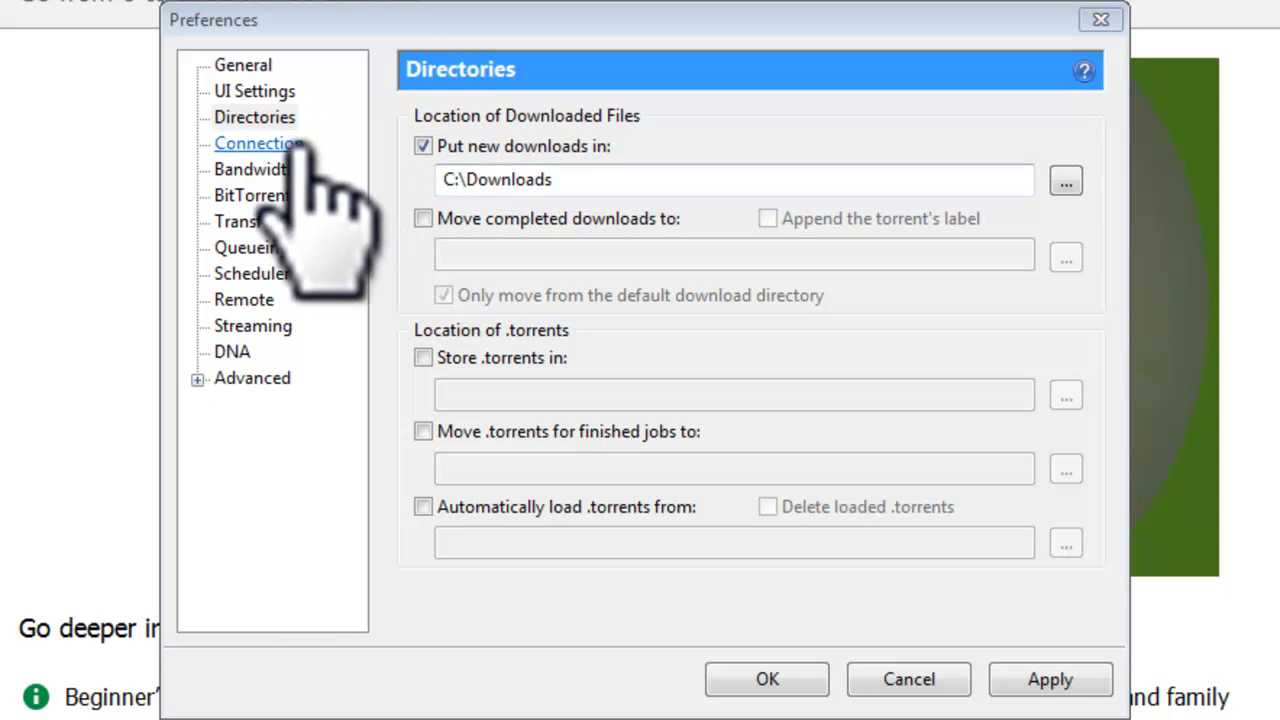
- On the Connection page, replace listening port 57723 with 49666
left_click(258, 143)
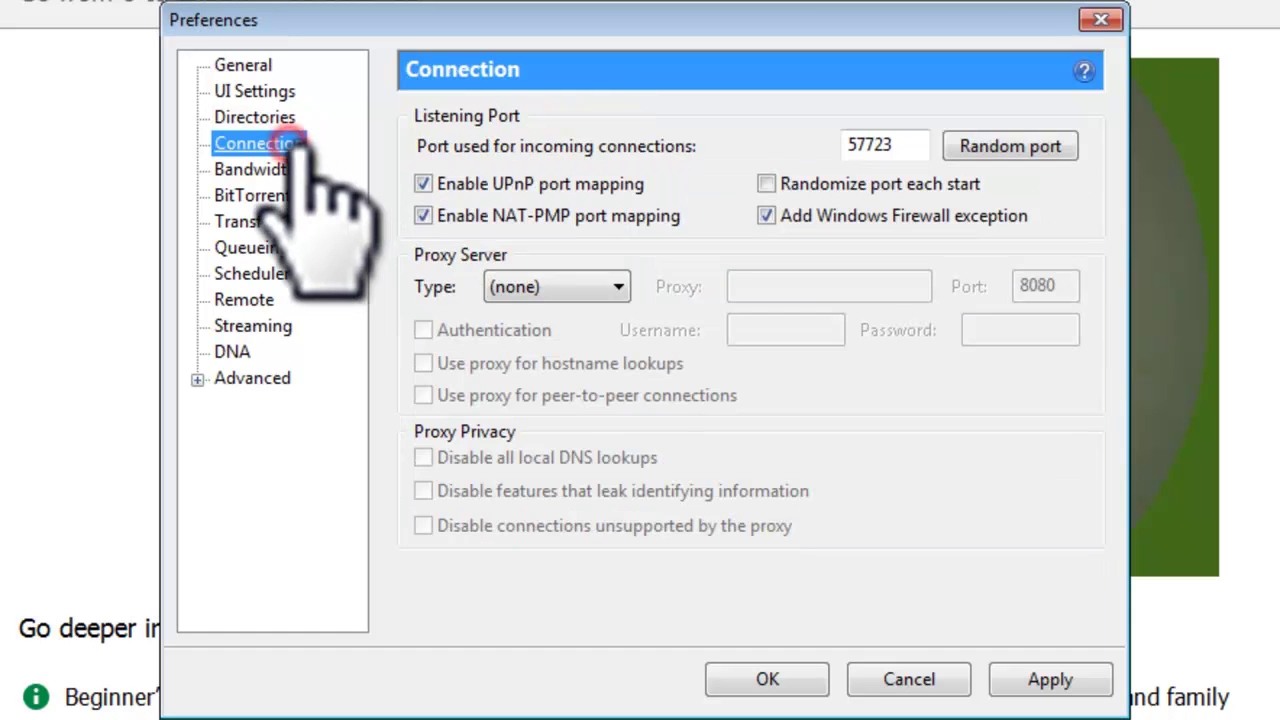
double_click(903, 145)
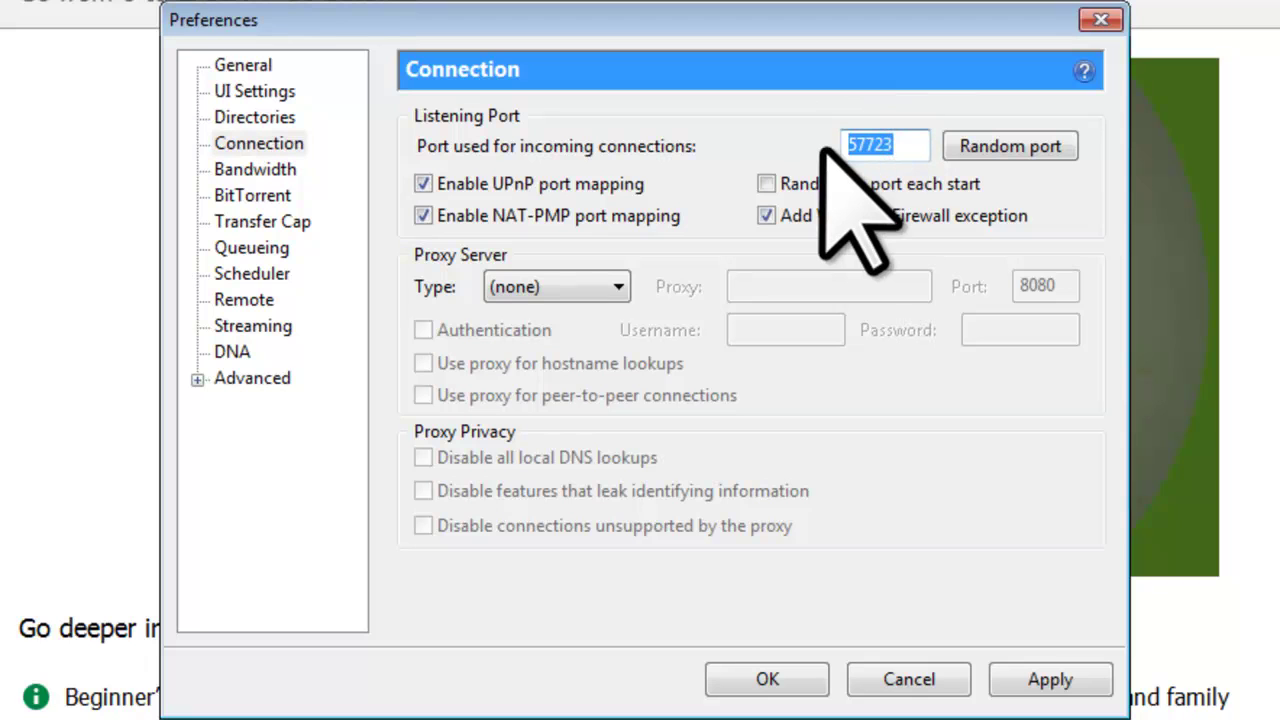
type("49666")
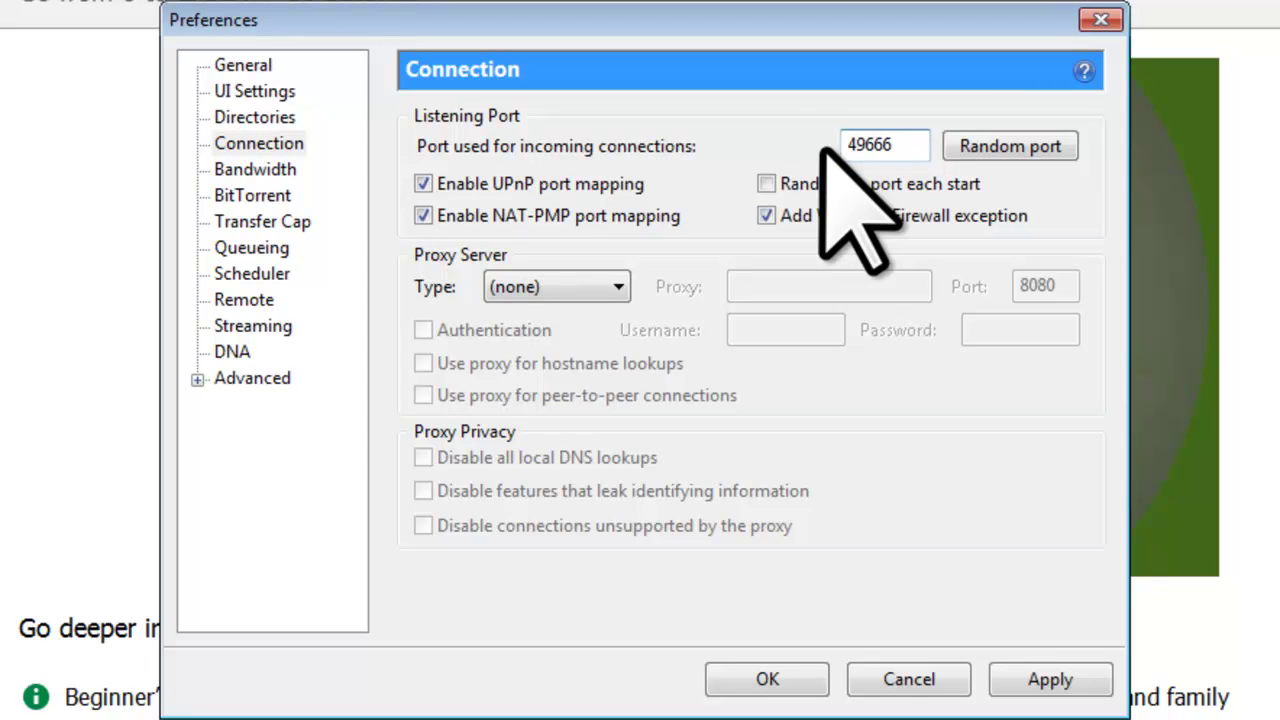
- On the Bandwidth page, set maximum upload rate to 38 kB/s and maximum download rate to 576 kB/s
left_click(282, 176)
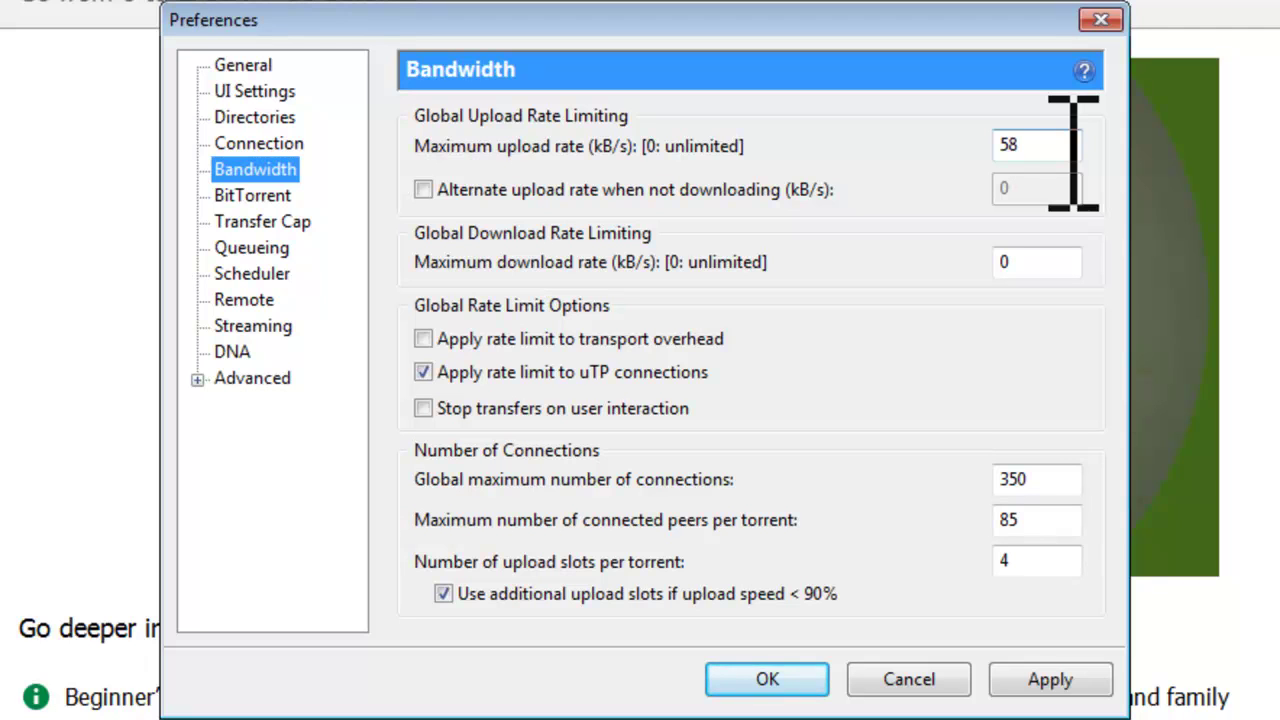
double_click(1054, 144)
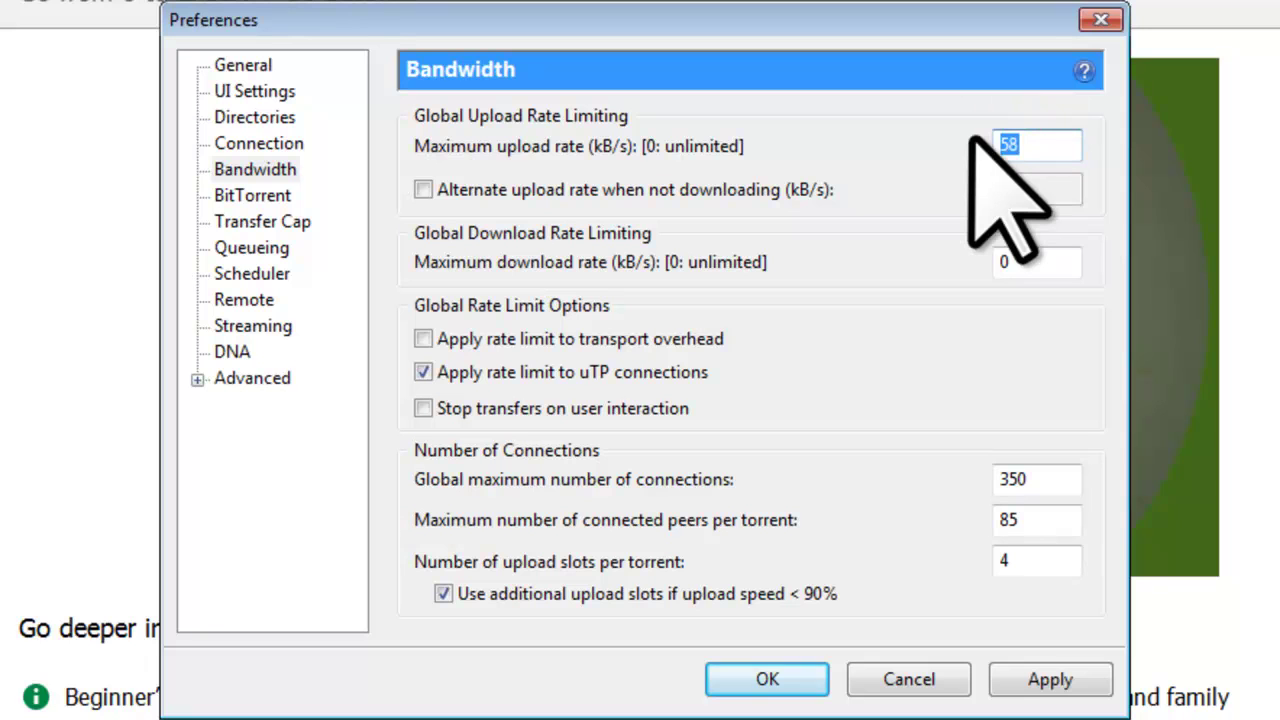
type("38")
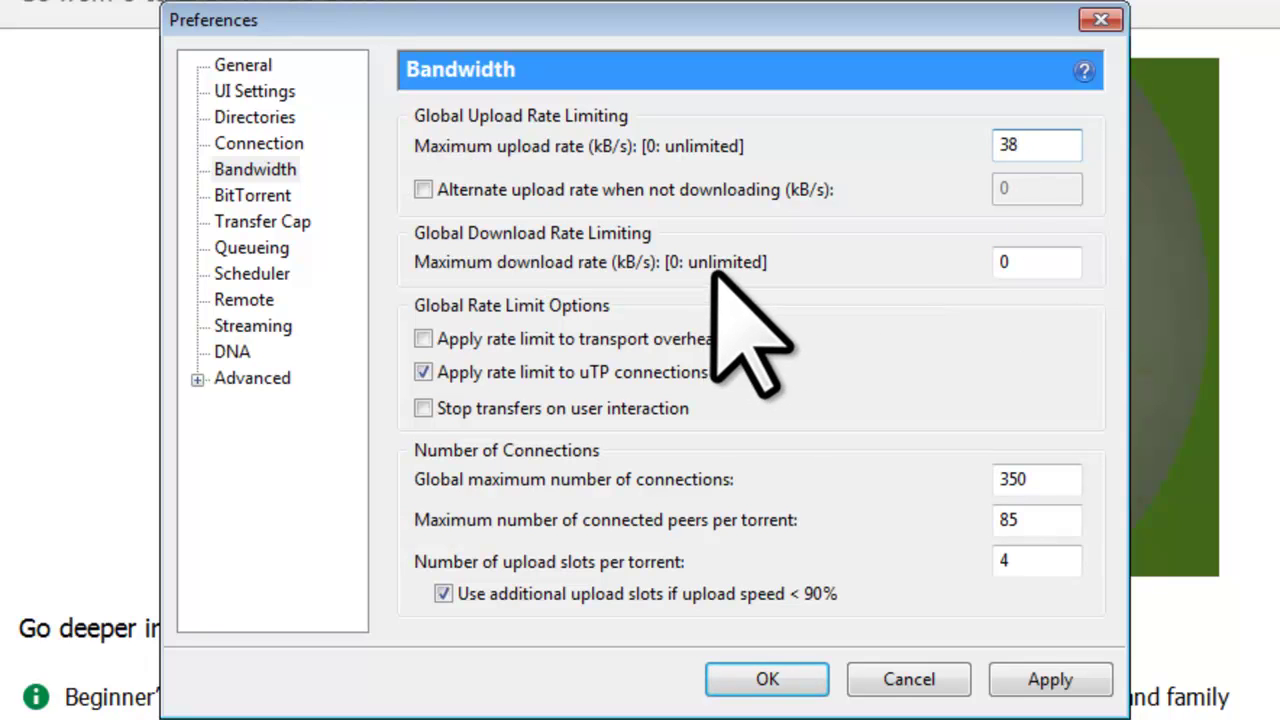
double_click(1030, 261)
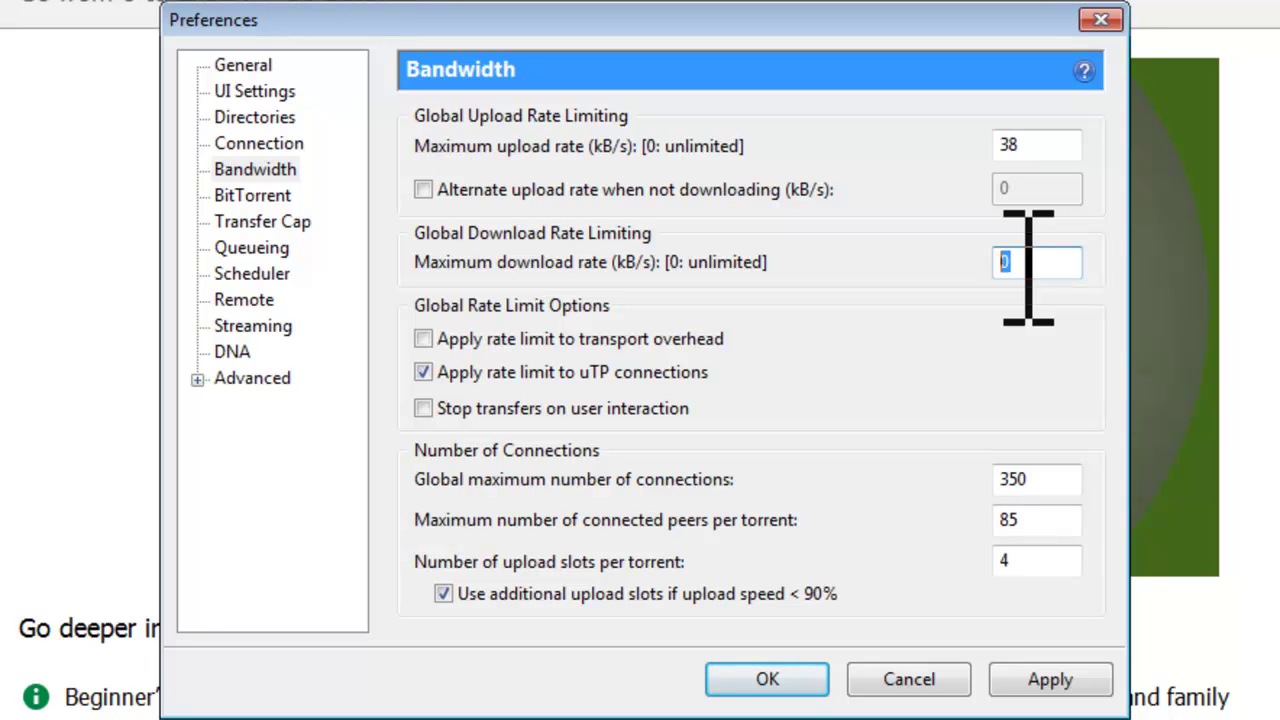
type("576")
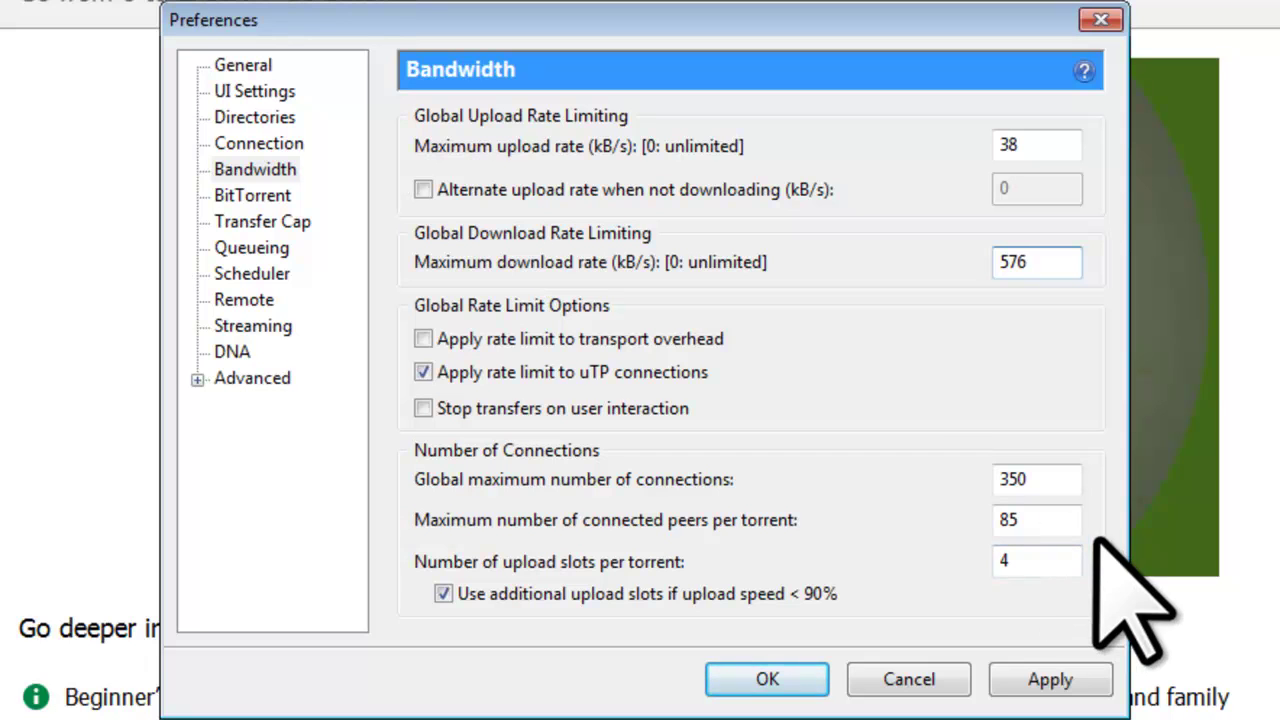
- Open the Queueing page under BitTorrent, showing 4 active torrents and 3 active downloads
left_click(270, 198)
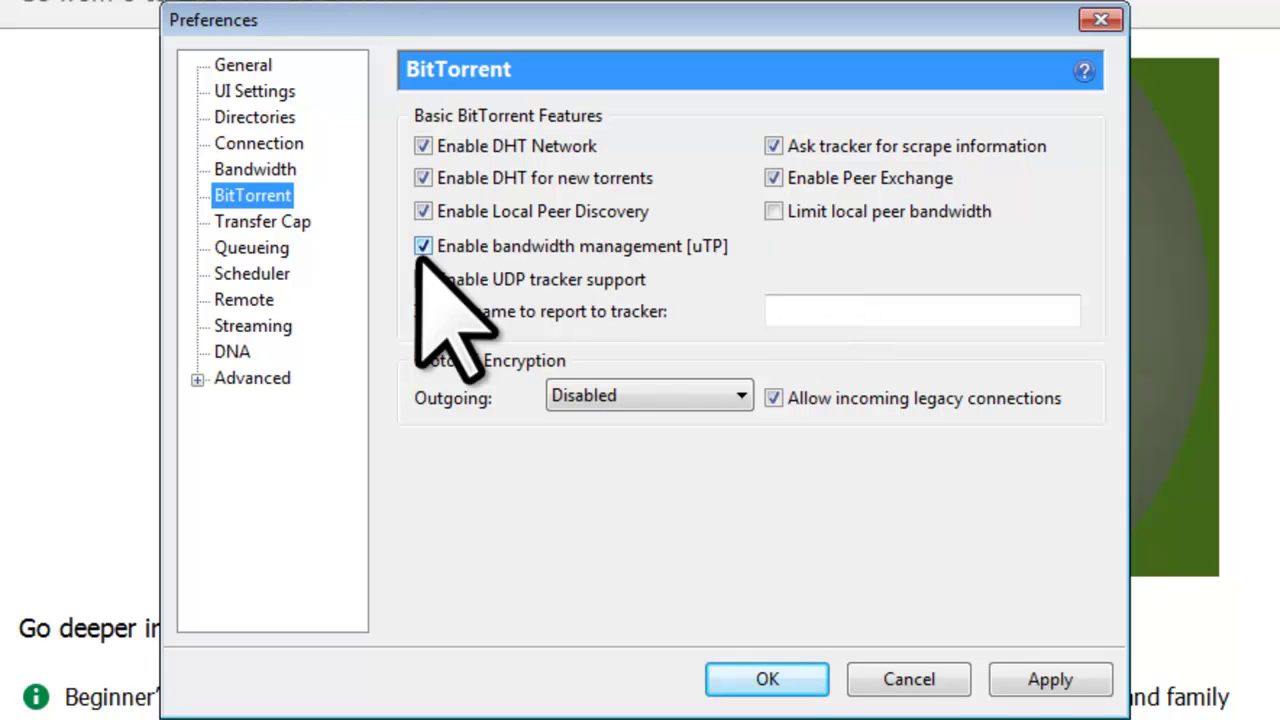
left_click(270, 248)
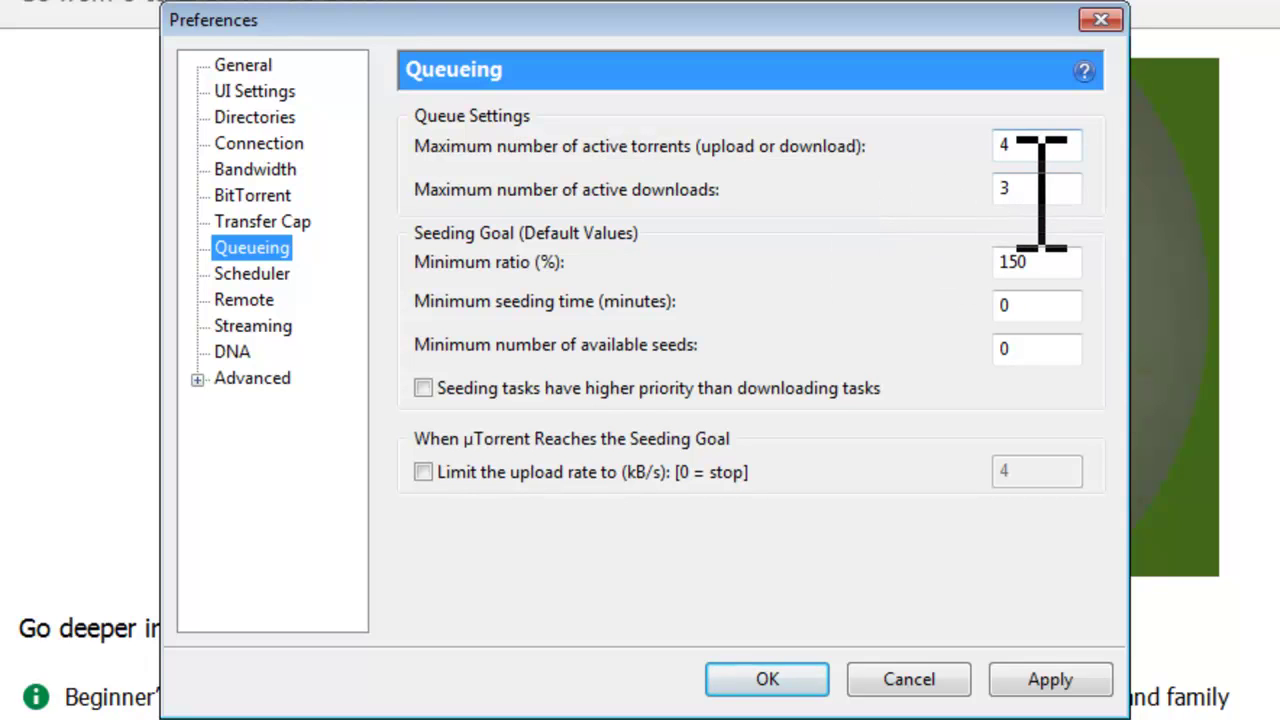
- Set maximum active downloads to 4 and minimum ratio to 100%, then apply and close Preferences
double_click(1020, 145)
left_click(1030, 192)
double_click(1028, 190)
type("4")
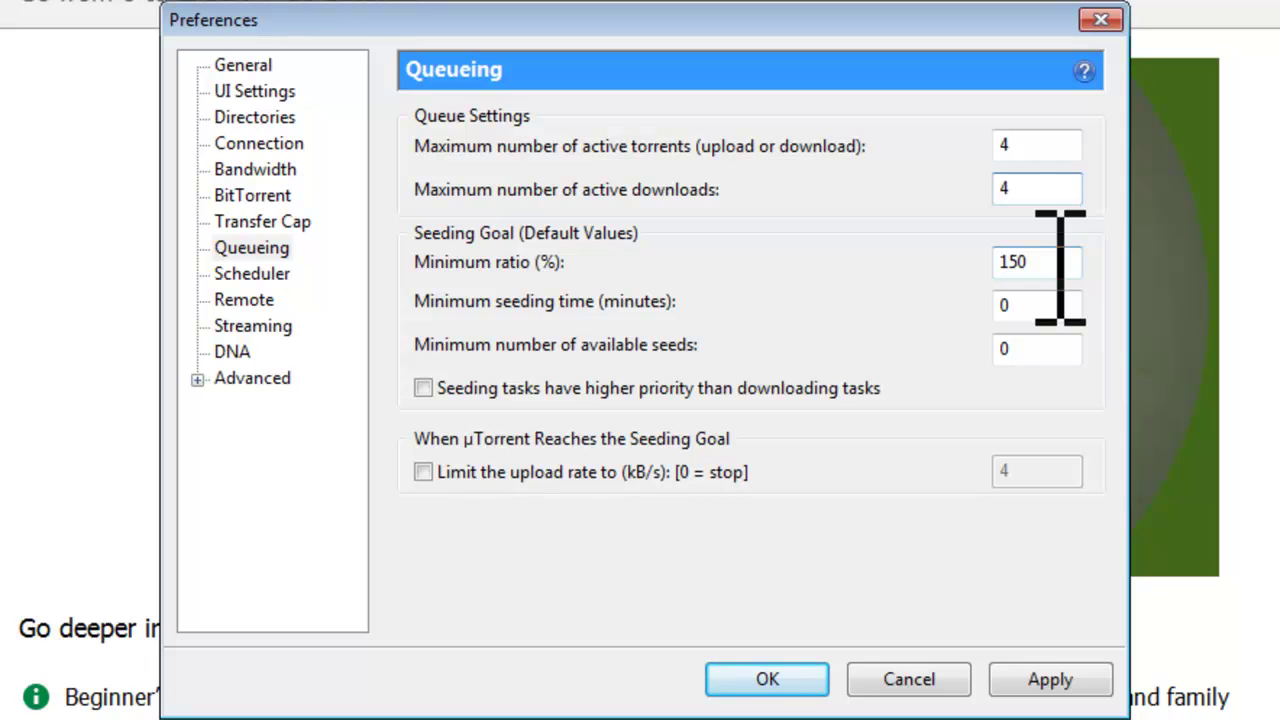
key("Tab")
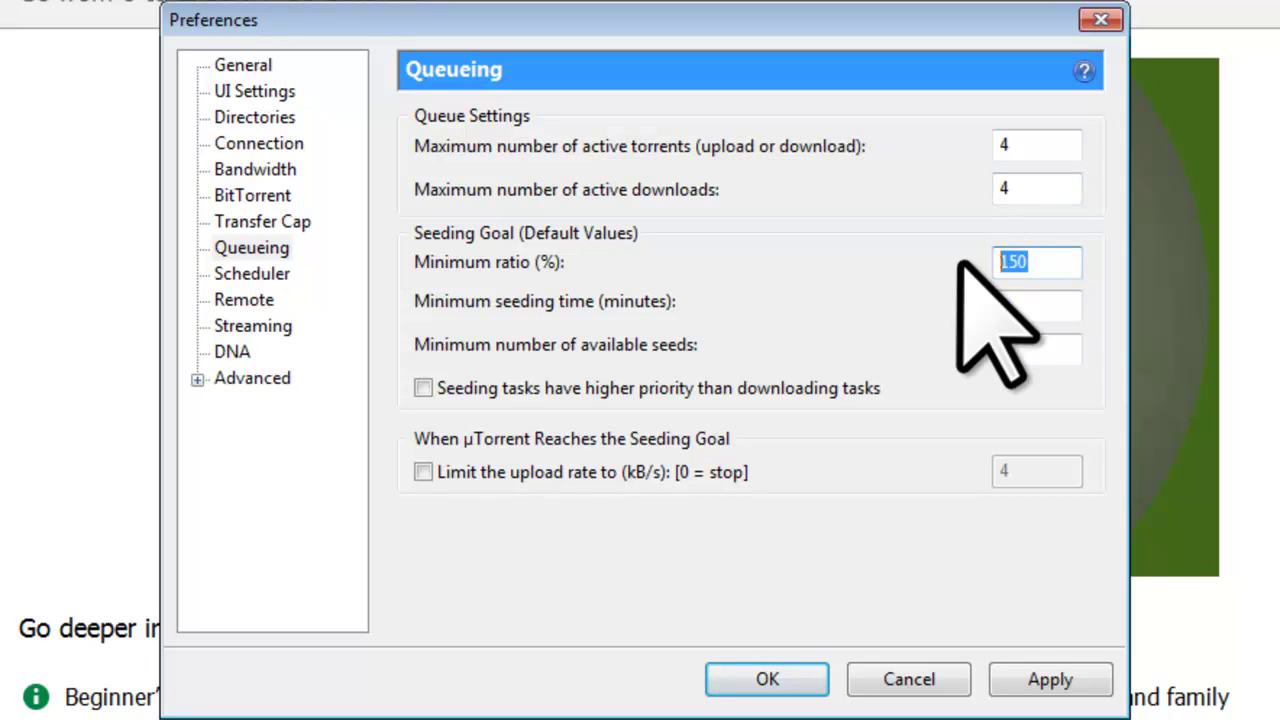
type("100")
left_click(1060, 676)
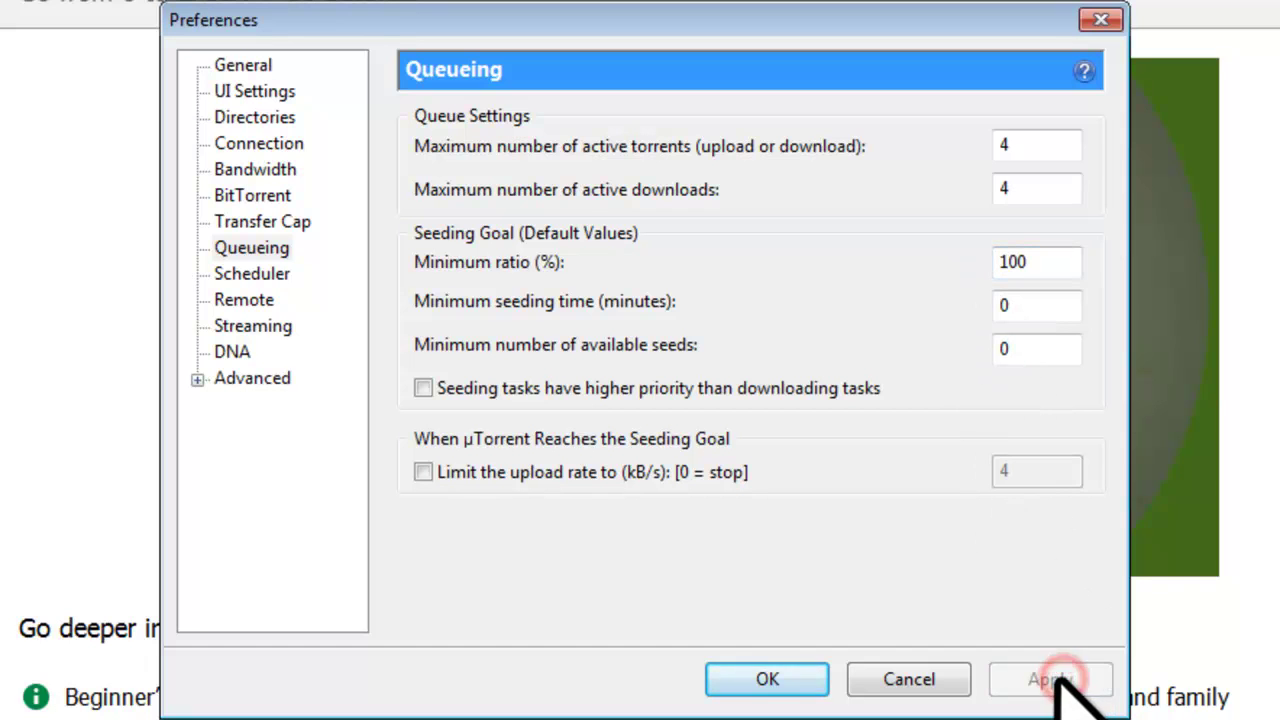
left_click(786, 678)
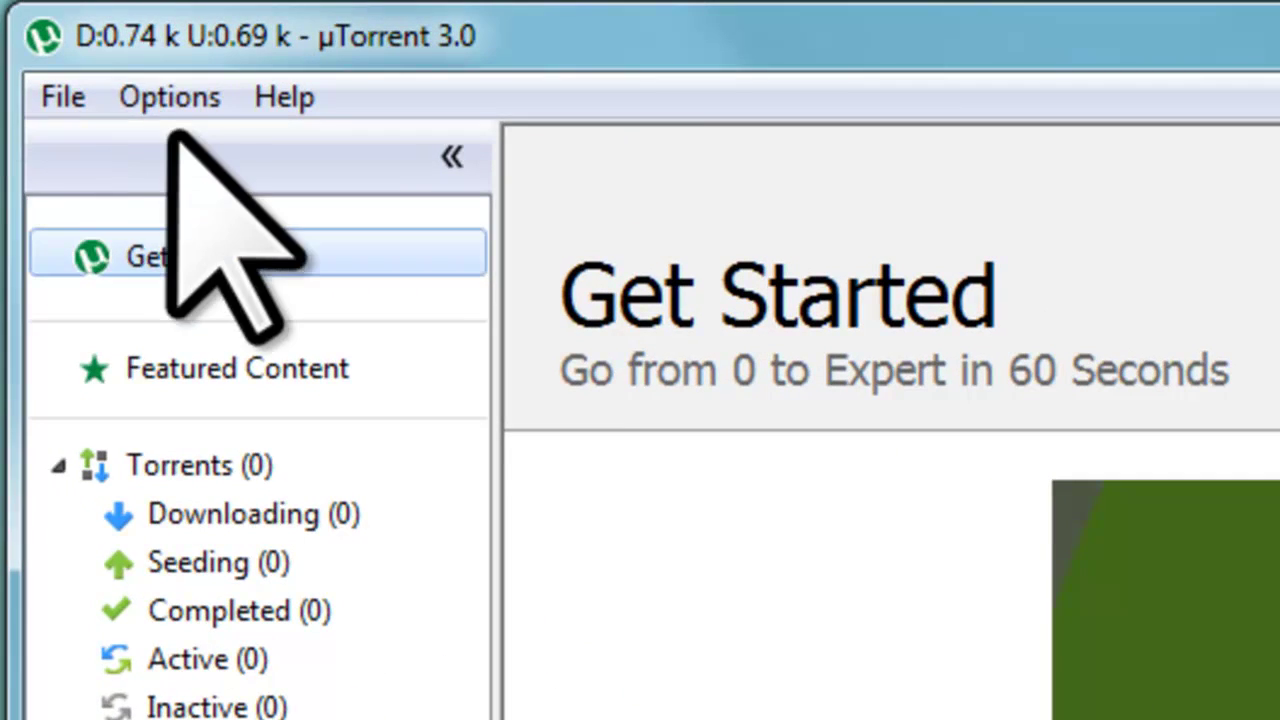
- Open the Setup Guide from Options and switch off the bandwidth test, leaving the network test
left_click(174, 30)
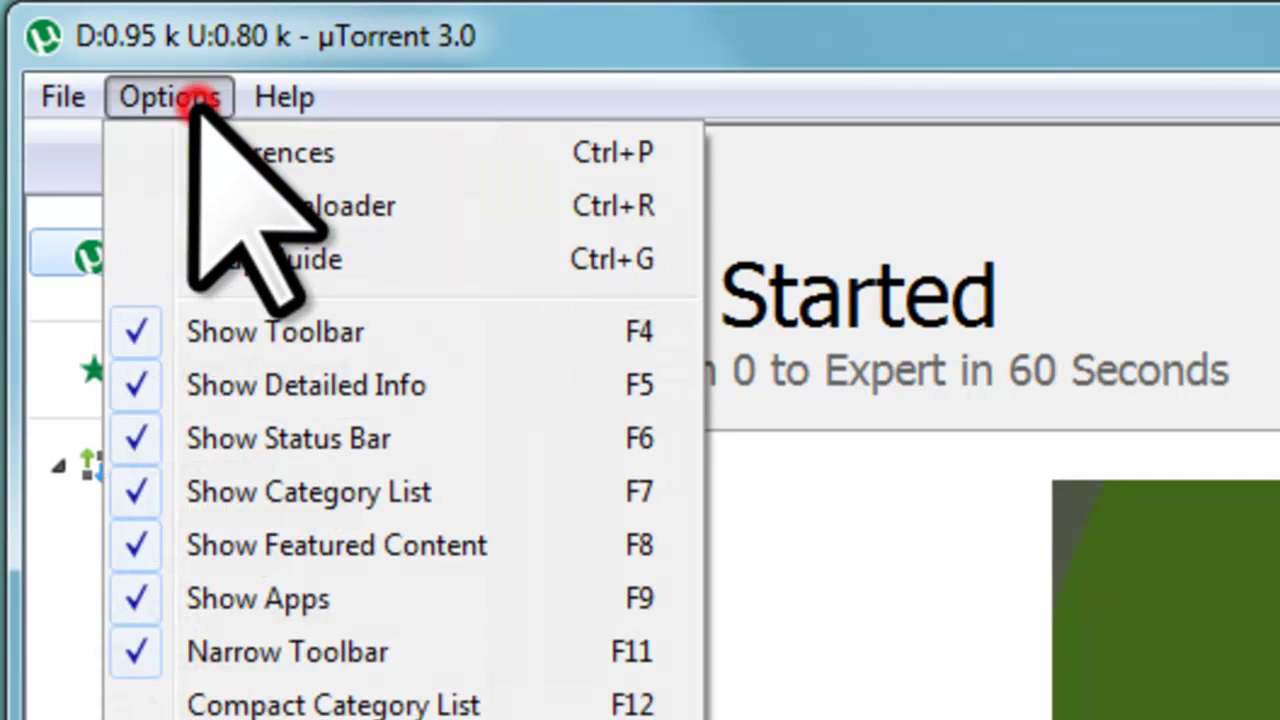
left_click(196, 259)
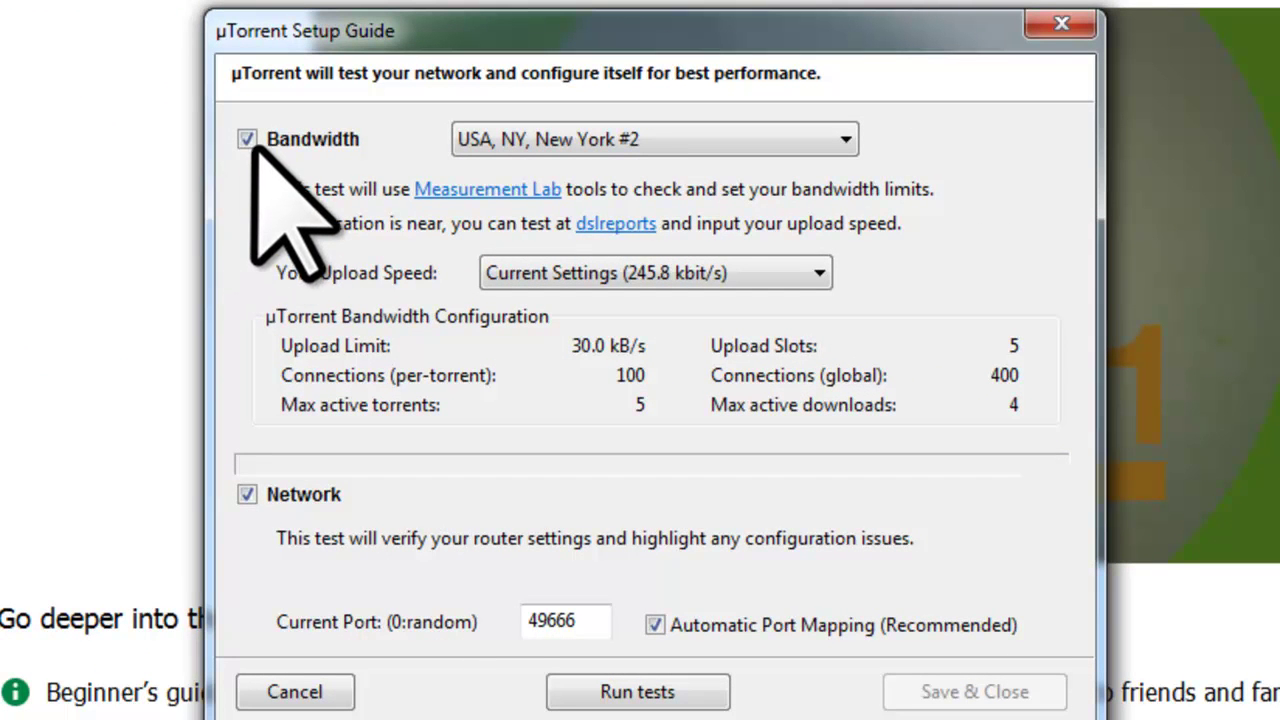
left_click(246, 139)
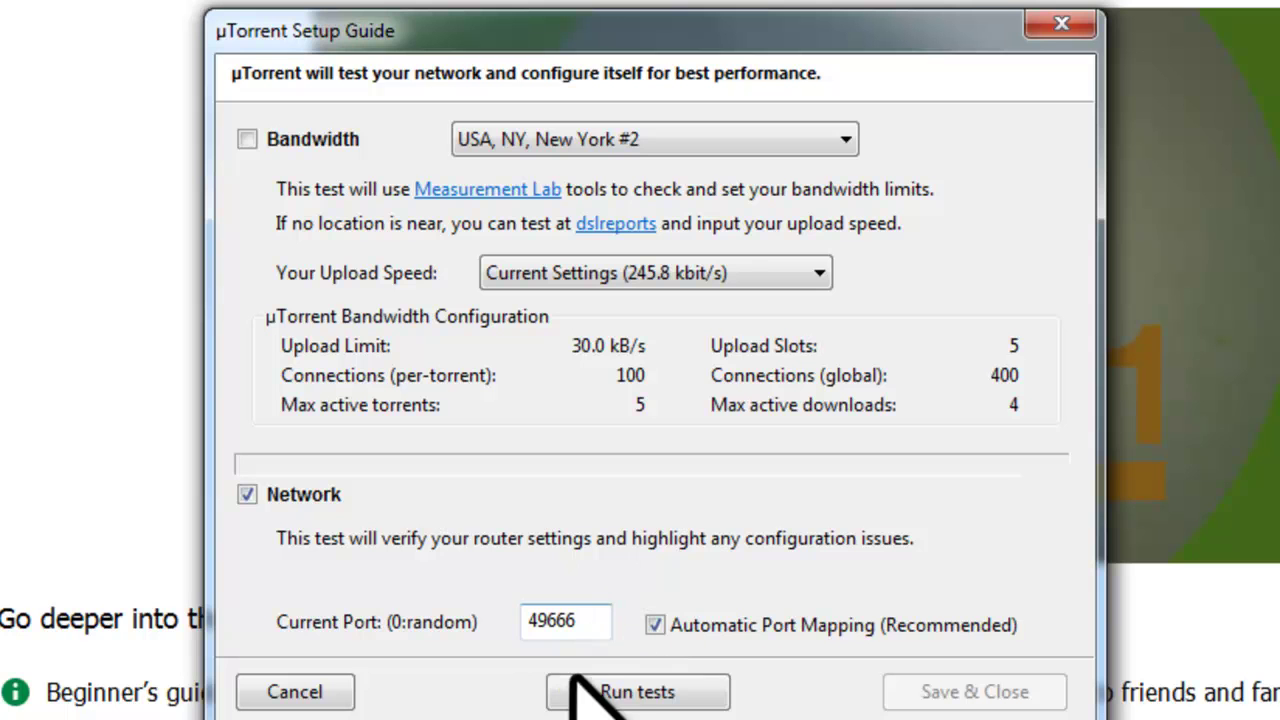
- Run the network test, which reports port 49666 is not open
left_click(640, 700)
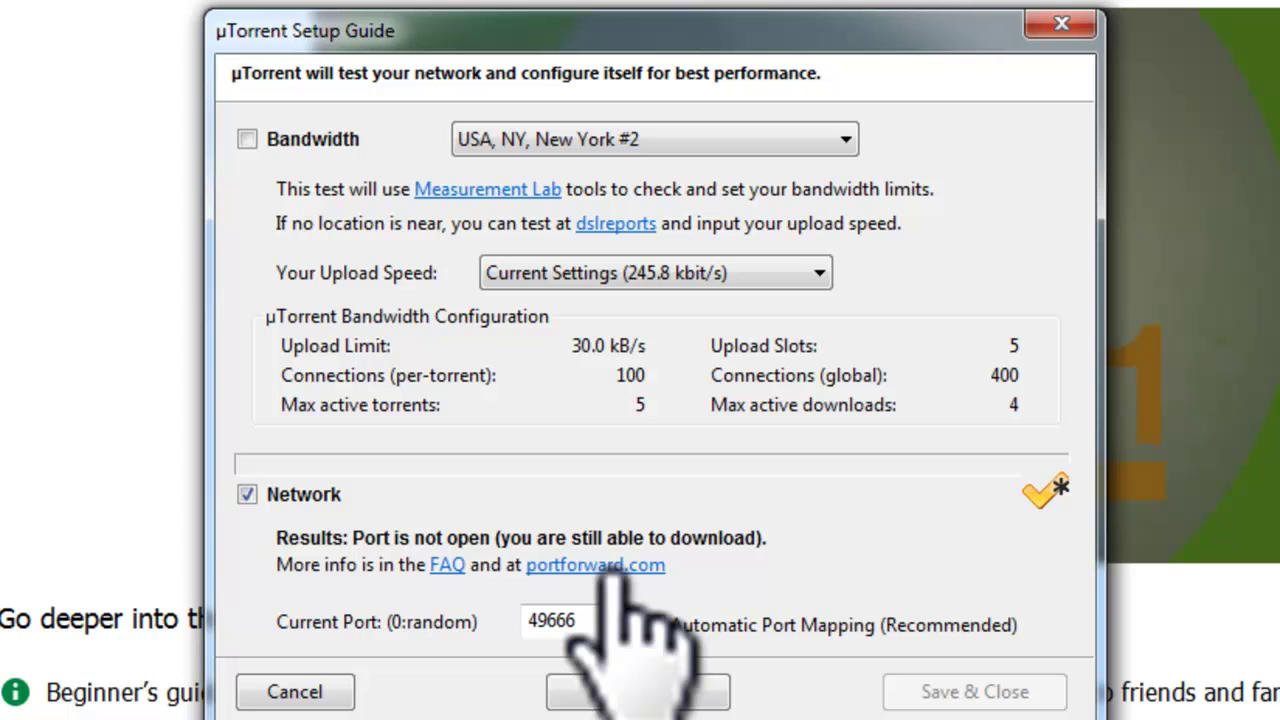
- Open portforward.com, choose the Netgear DGN2000 router and skip the PFConfig ad
left_click(610, 566)
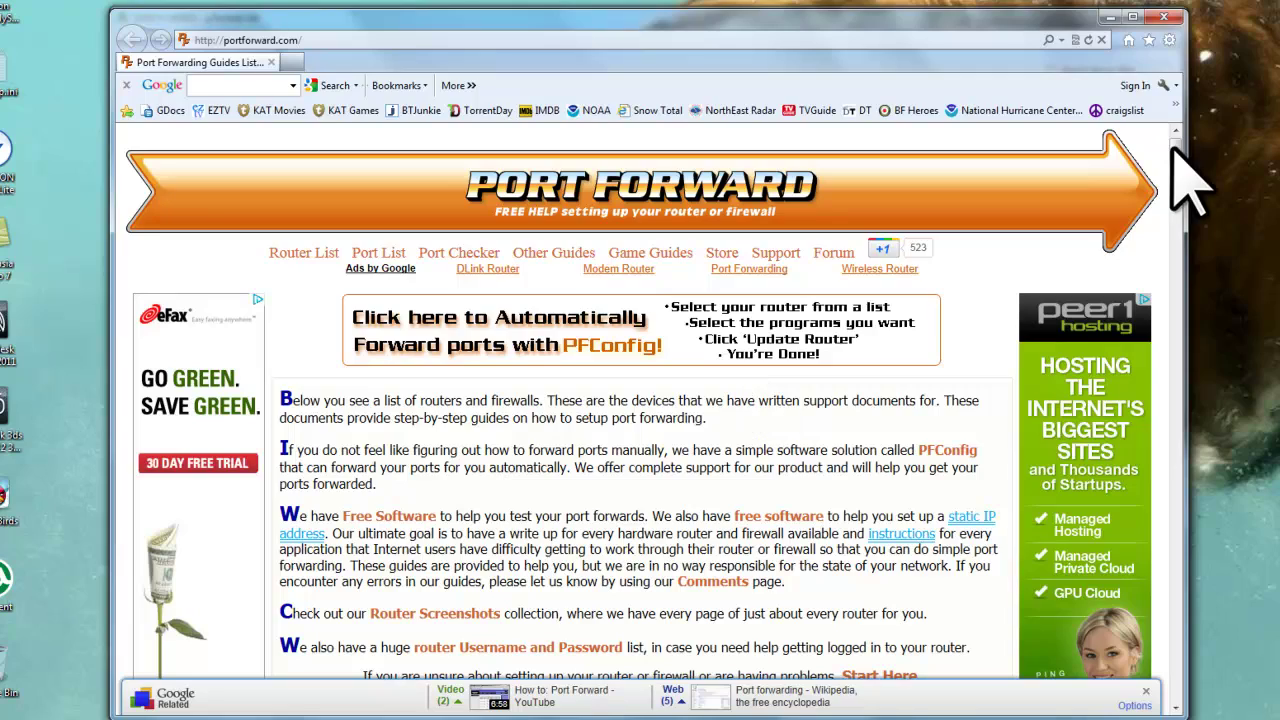
left_click_drag(1177, 158, 1175, 378)
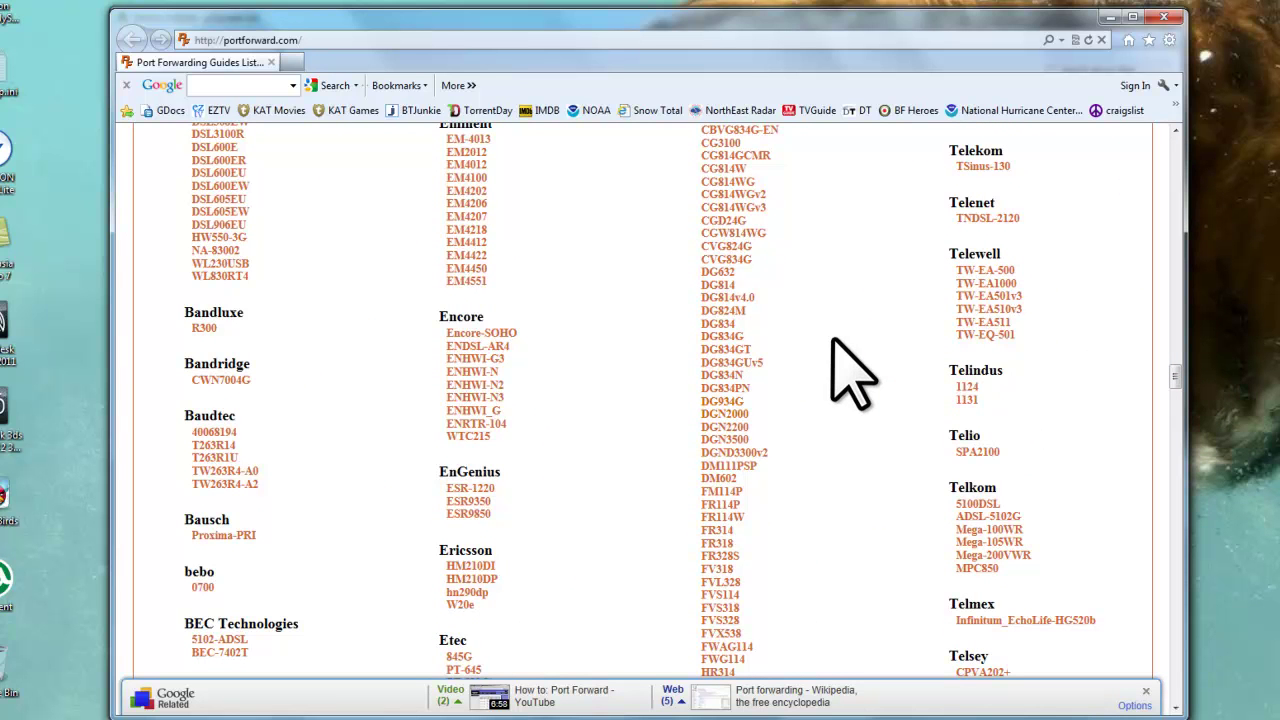
left_click(750, 412)
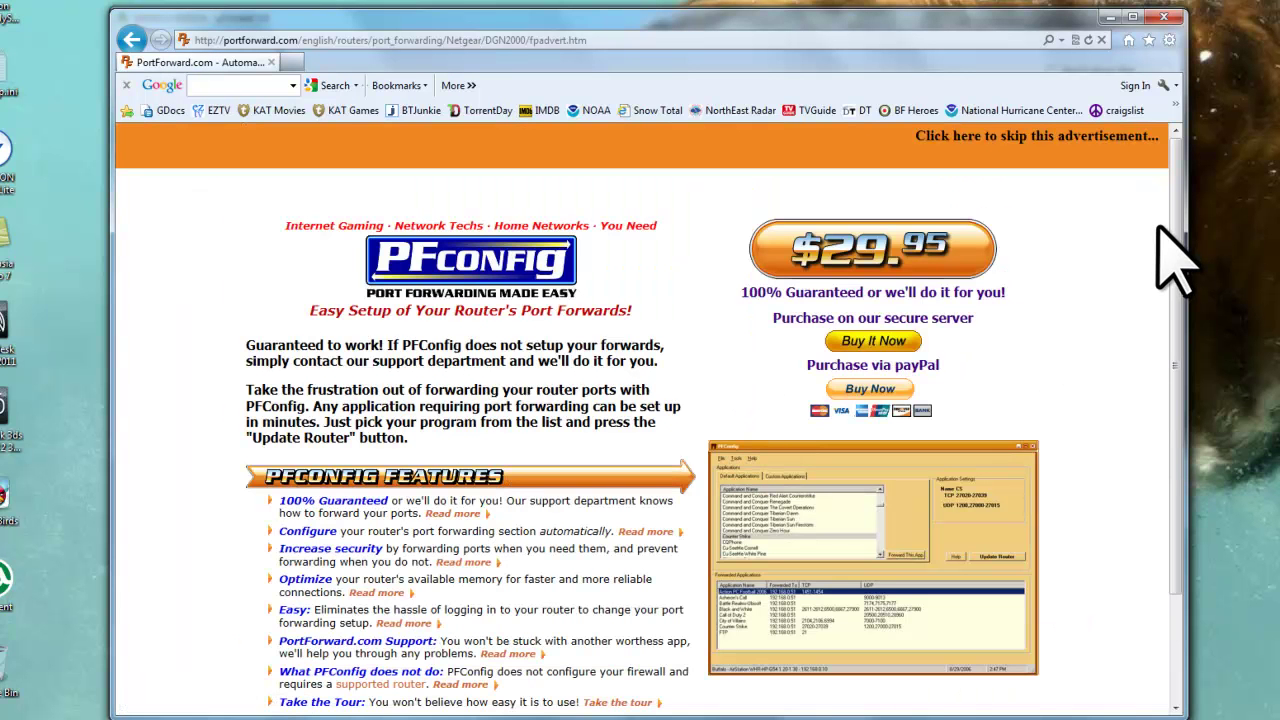
left_click(1030, 138)
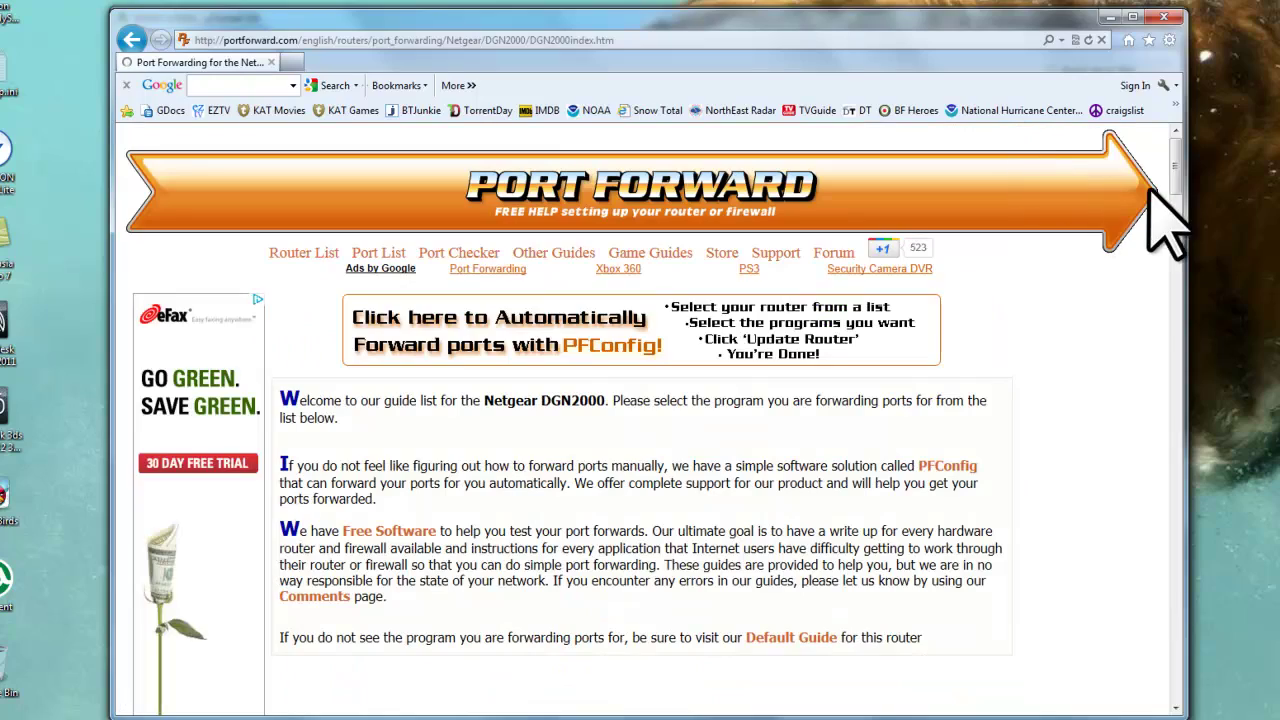
- Open the DGN2000 port-forwarding guide for Utorrent and scroll through its instructions
scroll(1178, 196, "down", 10)
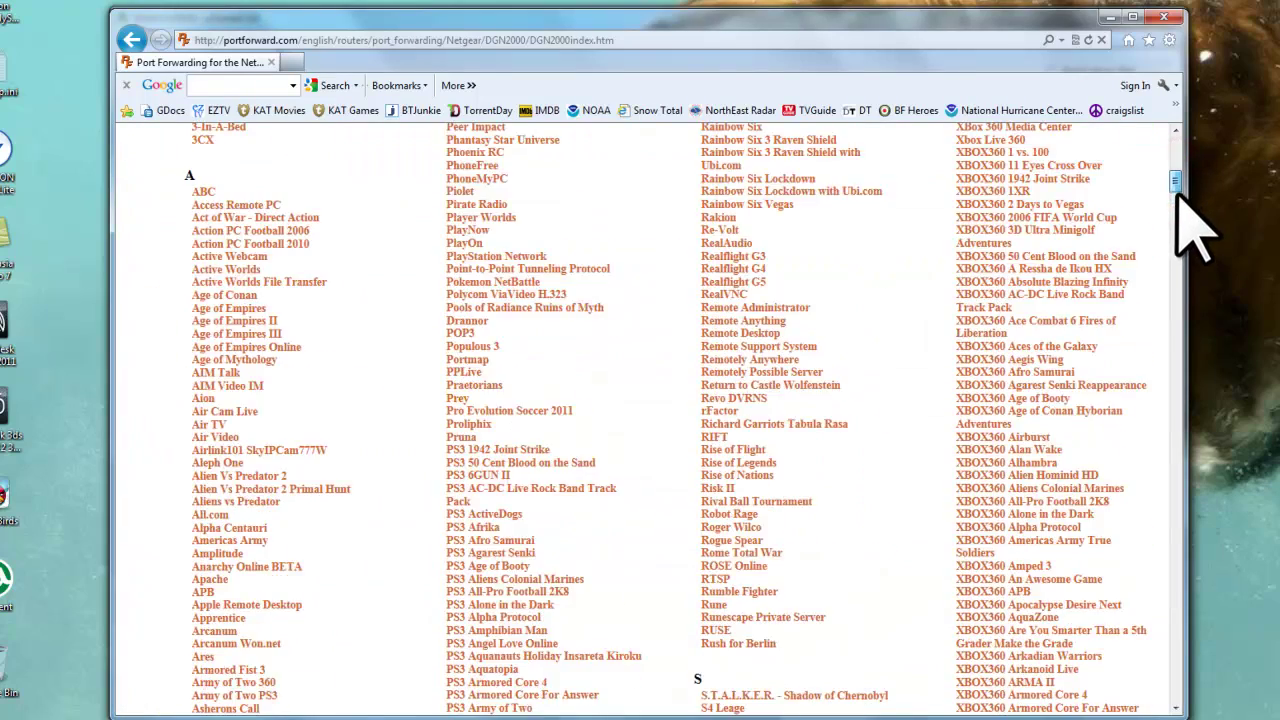
left_click_drag(1178, 193, 1178, 300)
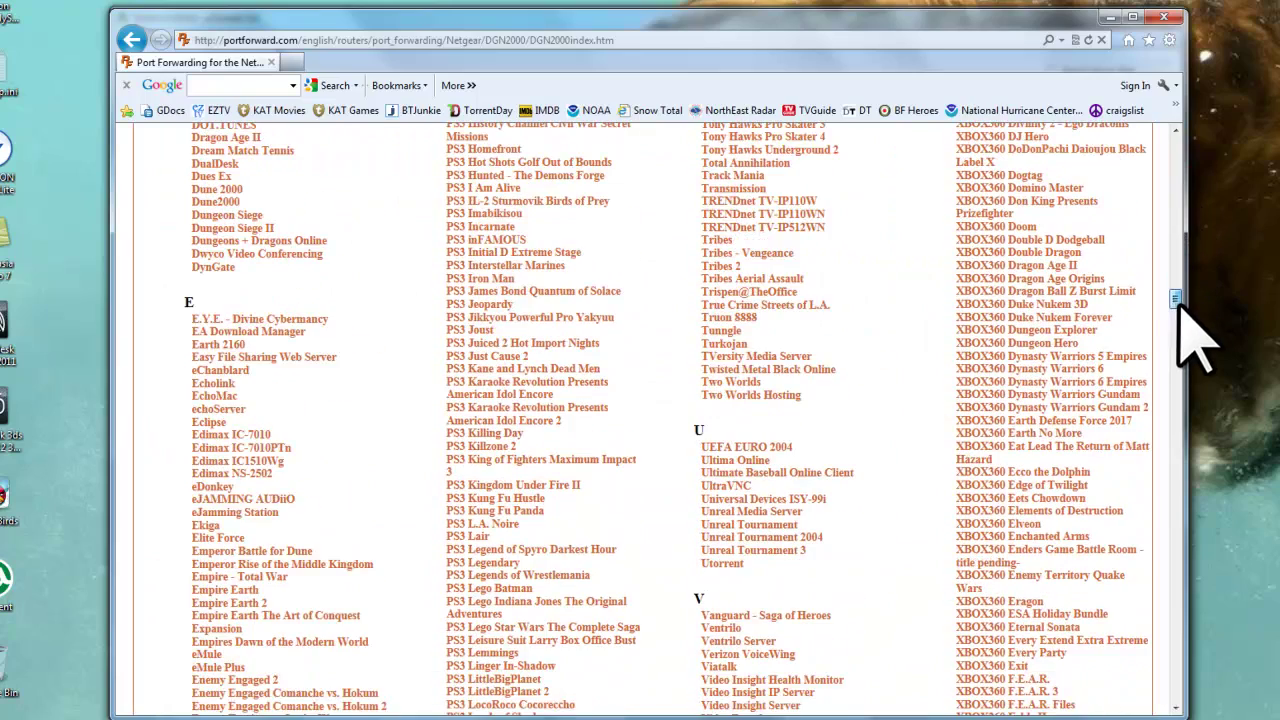
left_click(724, 564)
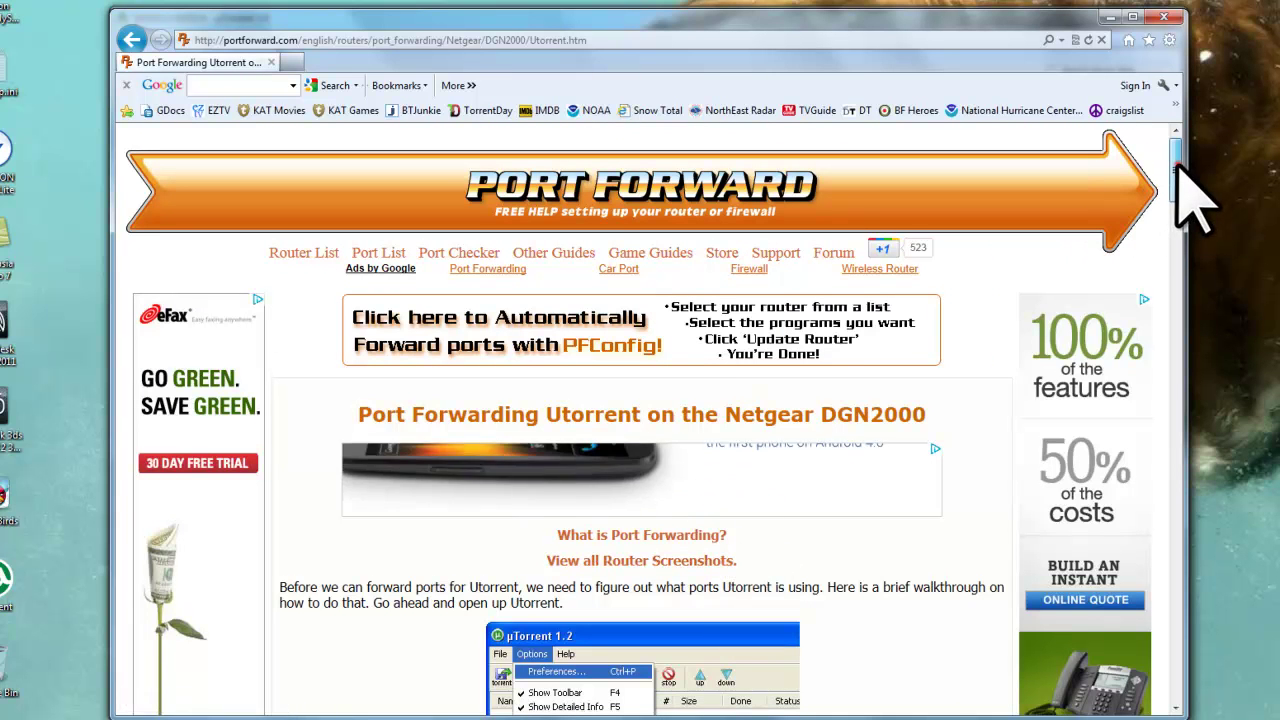
left_click_drag(1176, 172, 1177, 250)
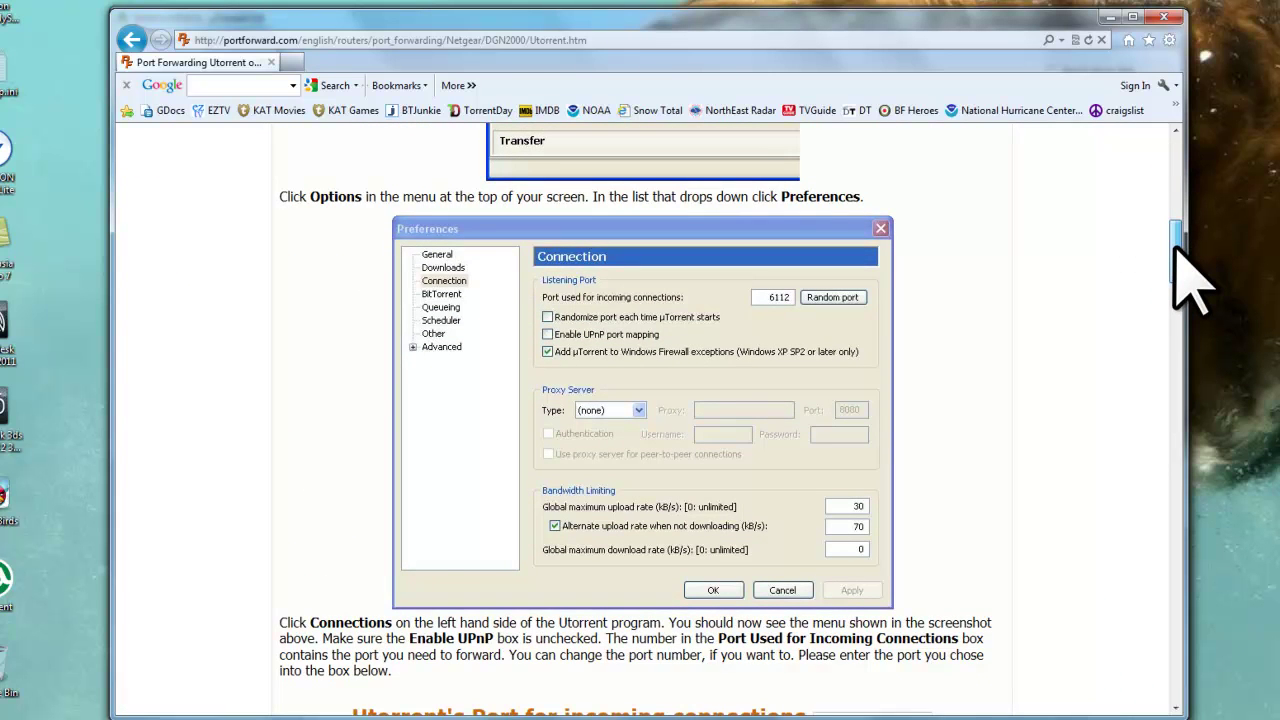
left_click_drag(1176, 250, 1172, 336)
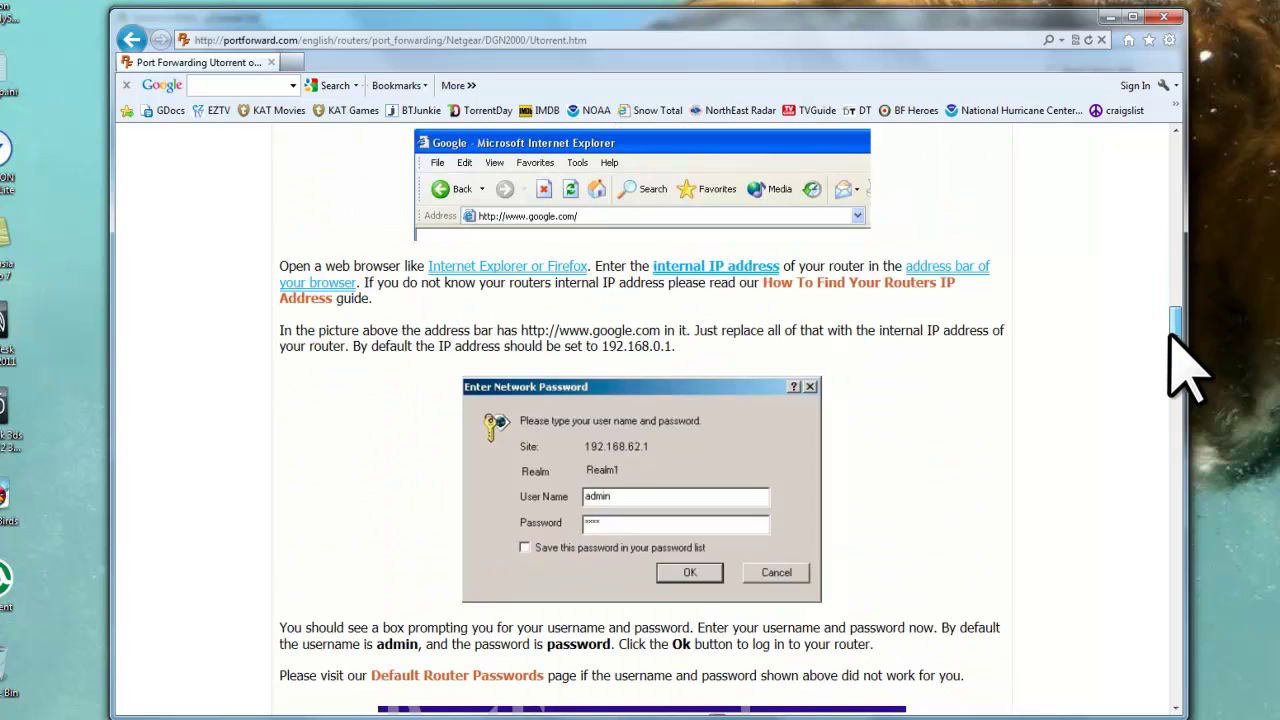
left_click_drag(1172, 336, 1180, 157)
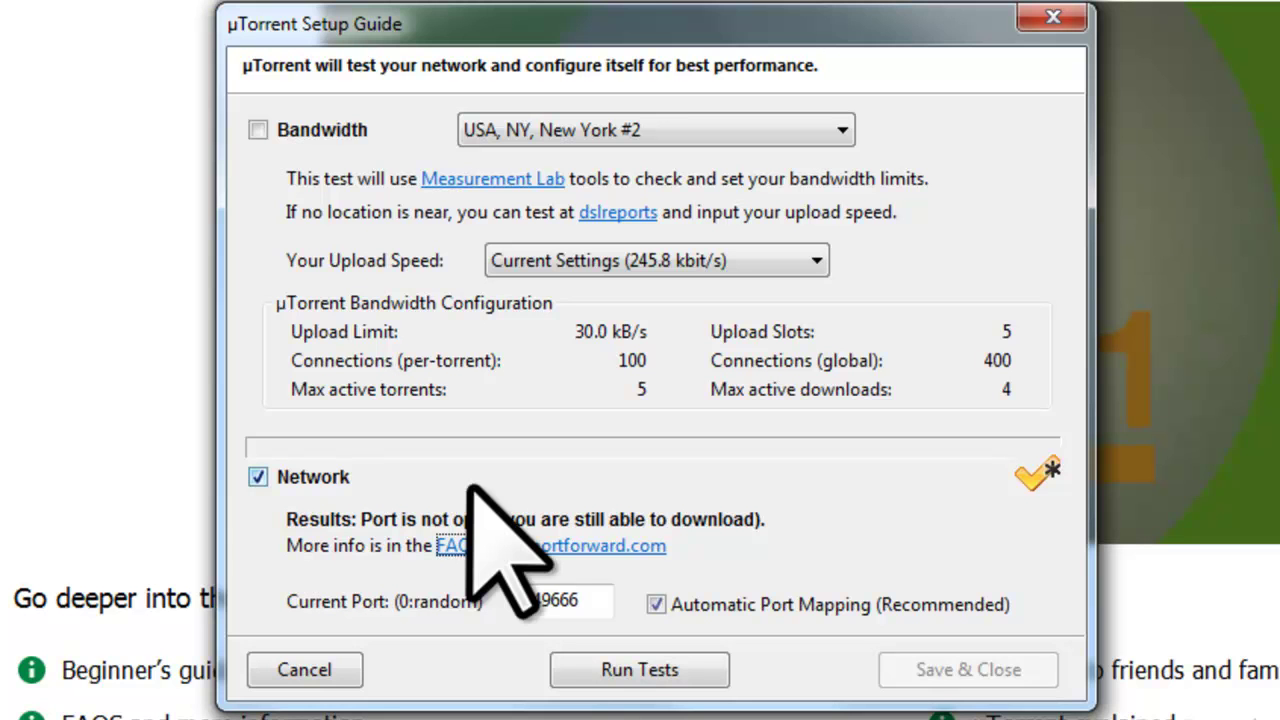
- Rerun the network test until port 49666 shows open, then save and close the Setup Guide
left_click(583, 690)
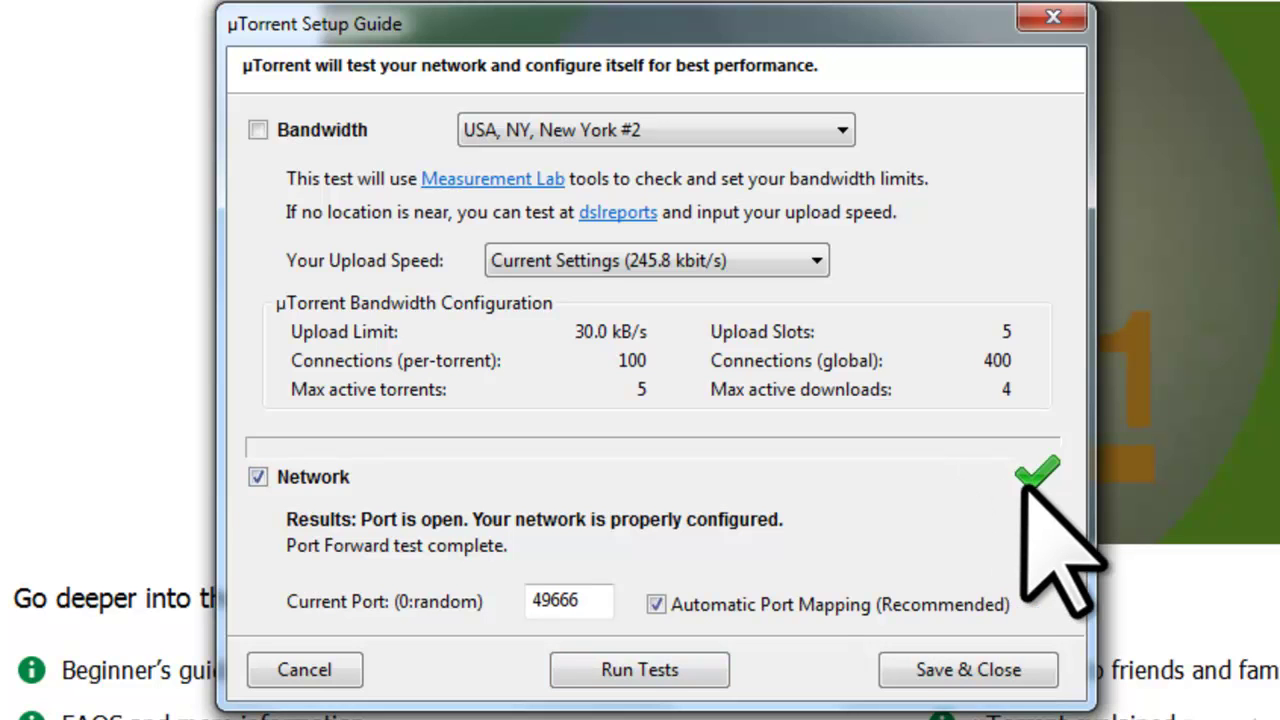
left_click(950, 672)
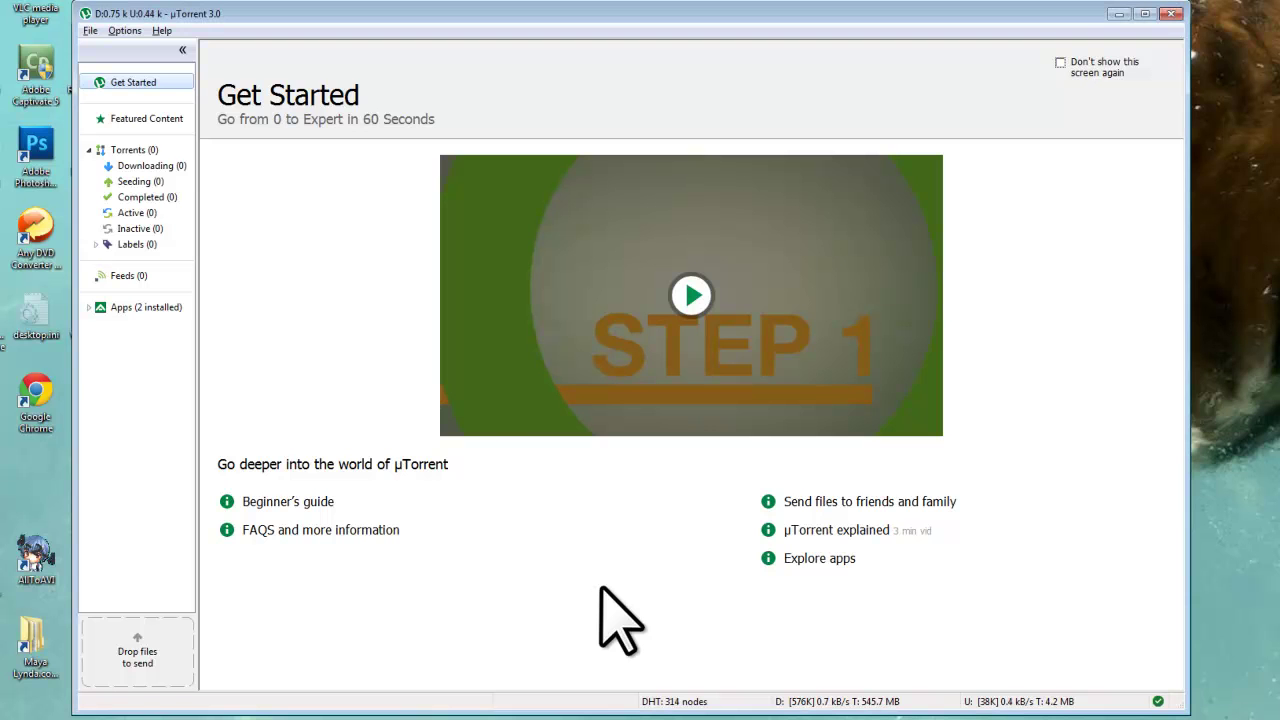
left_click(425, 716)
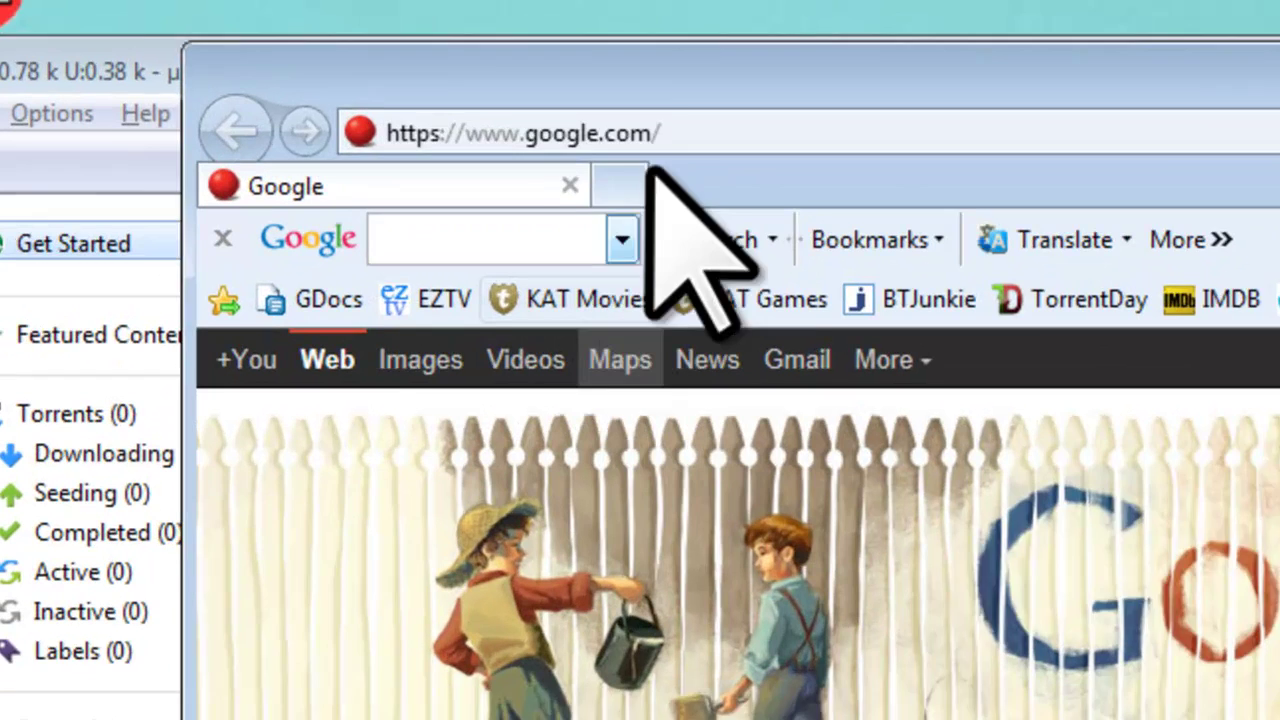
left_click(380, 43)
type("www.kickas")
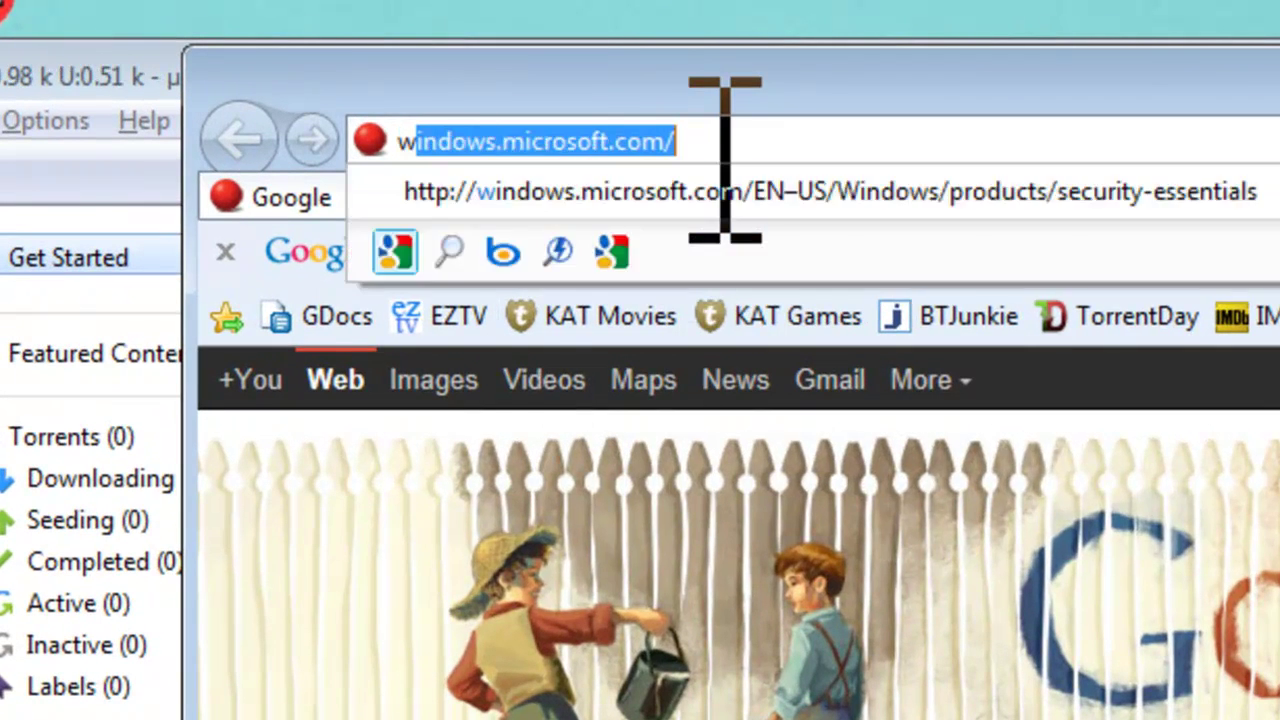
type("storrents.com")
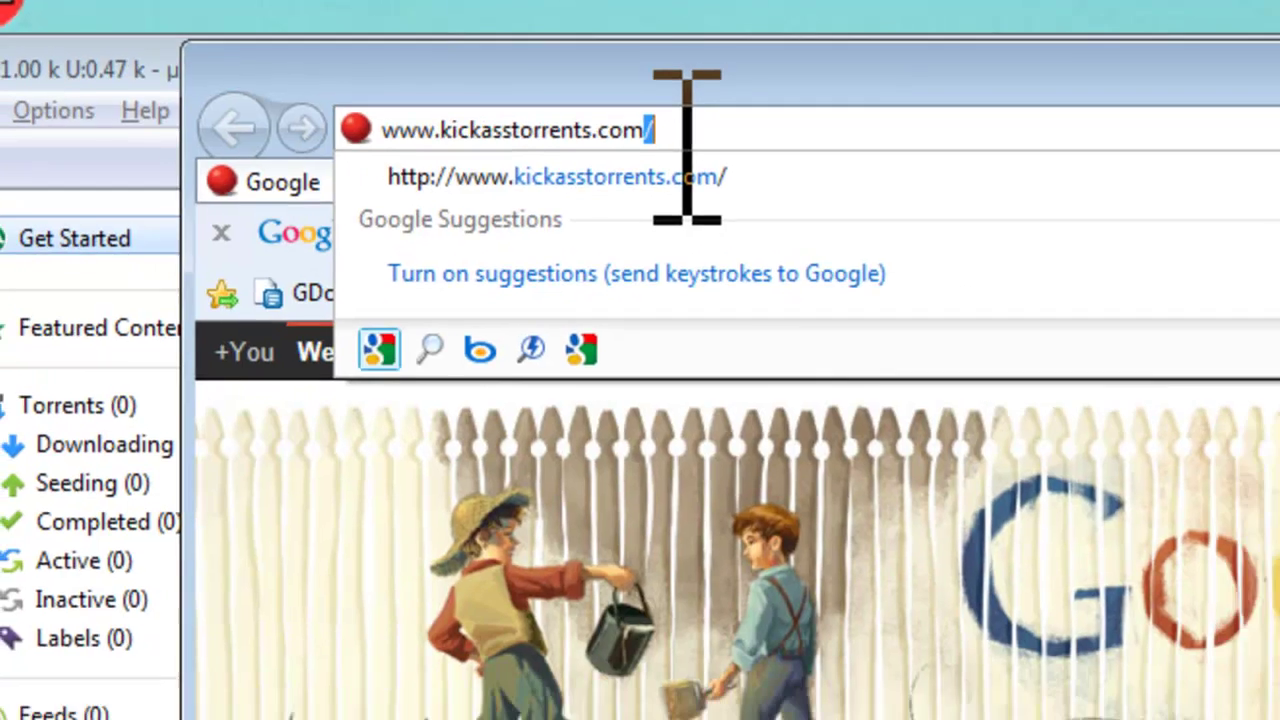
key("Return")
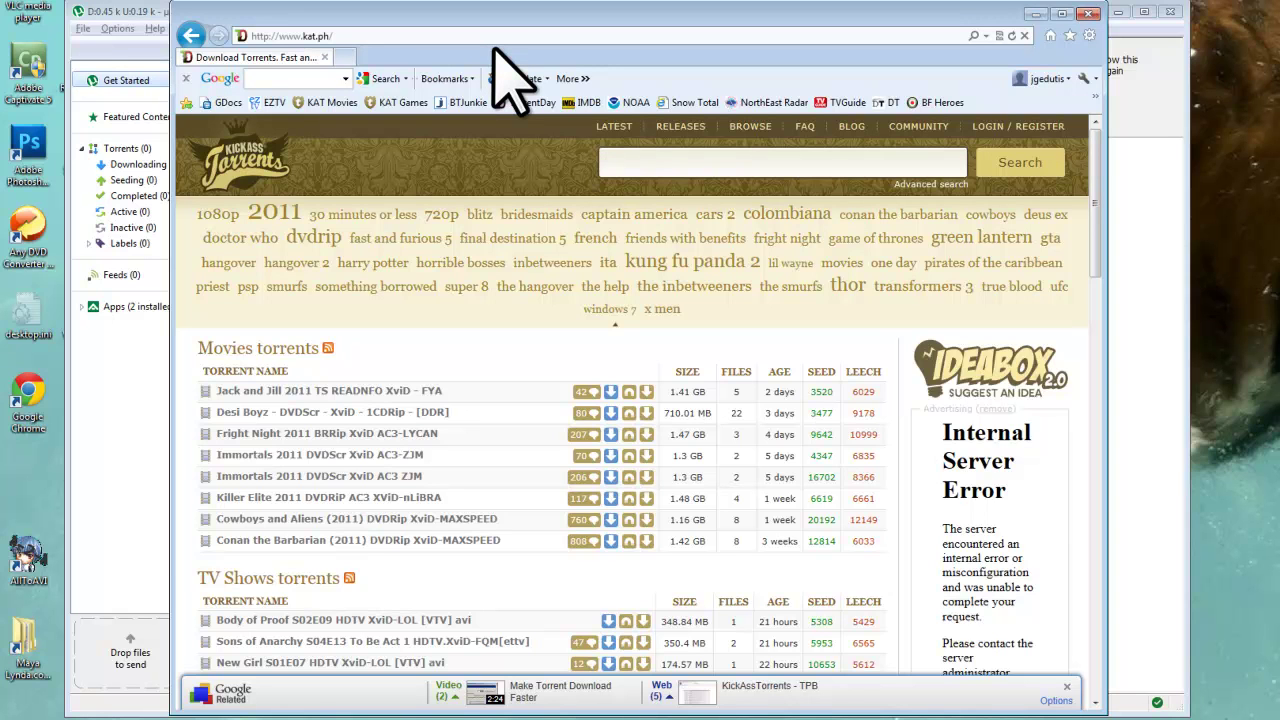
- Search KickassTorrents for 'ubuntu'
type("ubu")
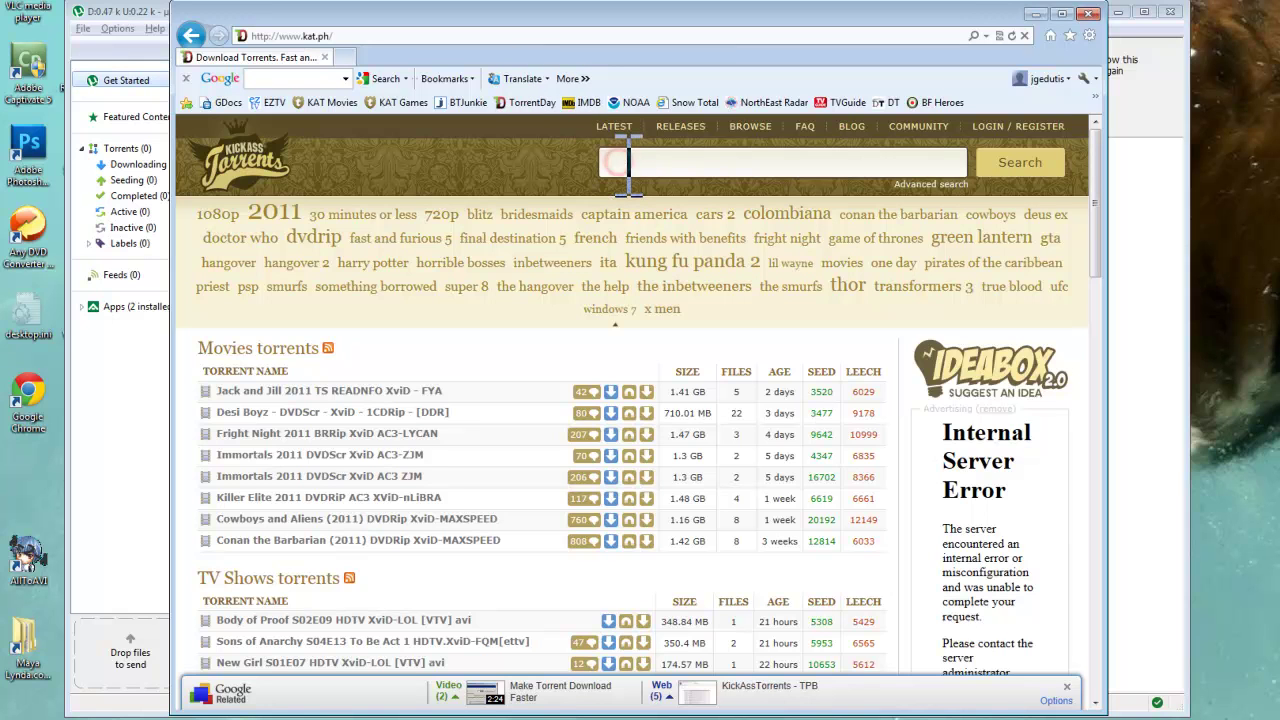
type("ntu")
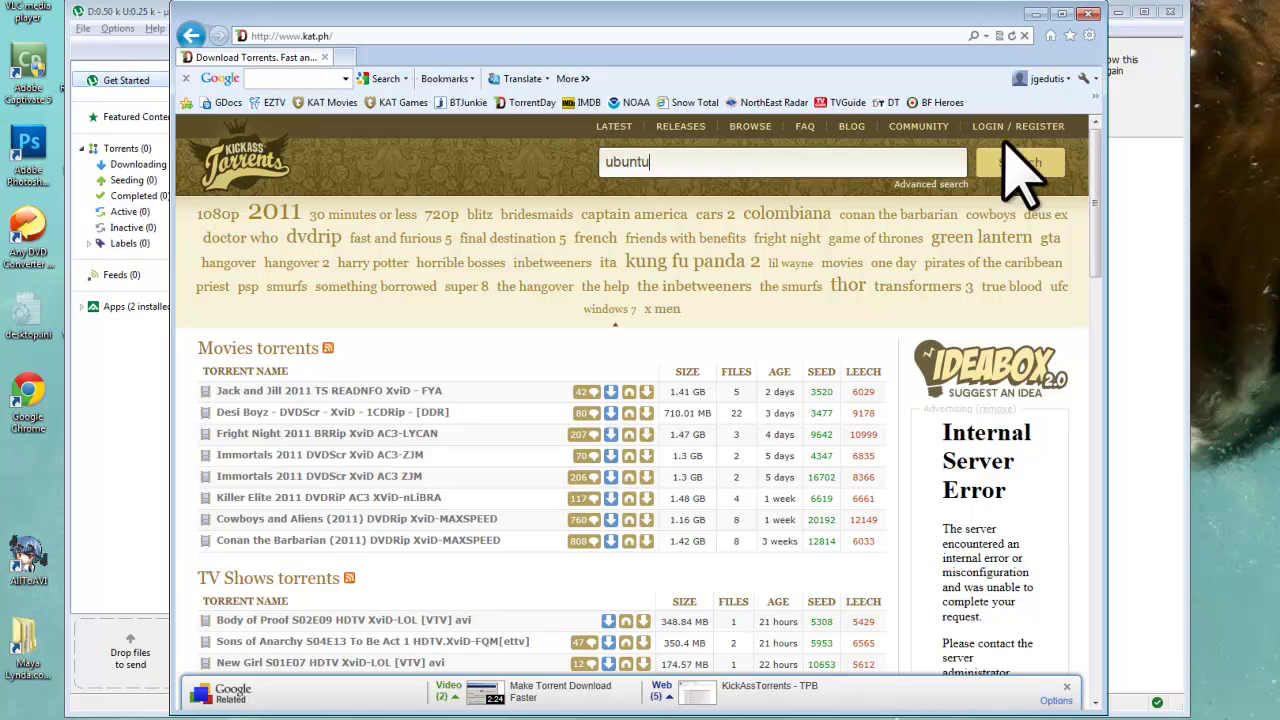
left_click(1040, 162)
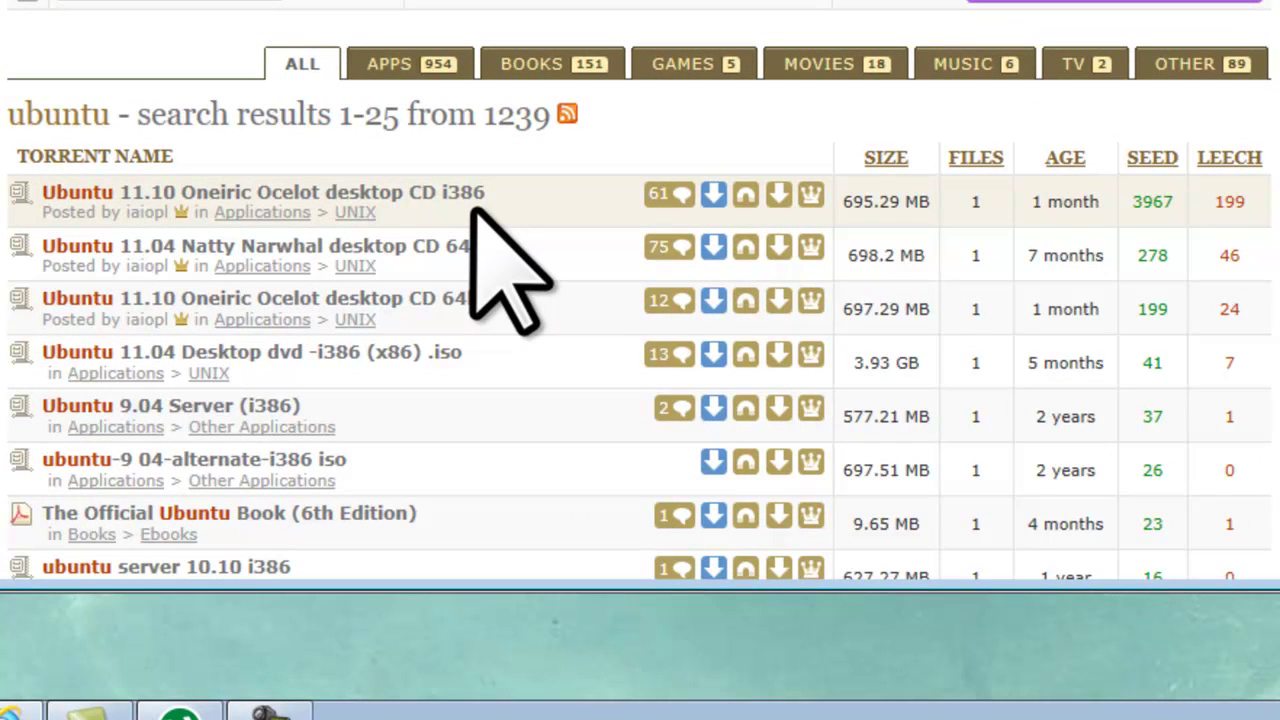
mouse_move(676, 200)
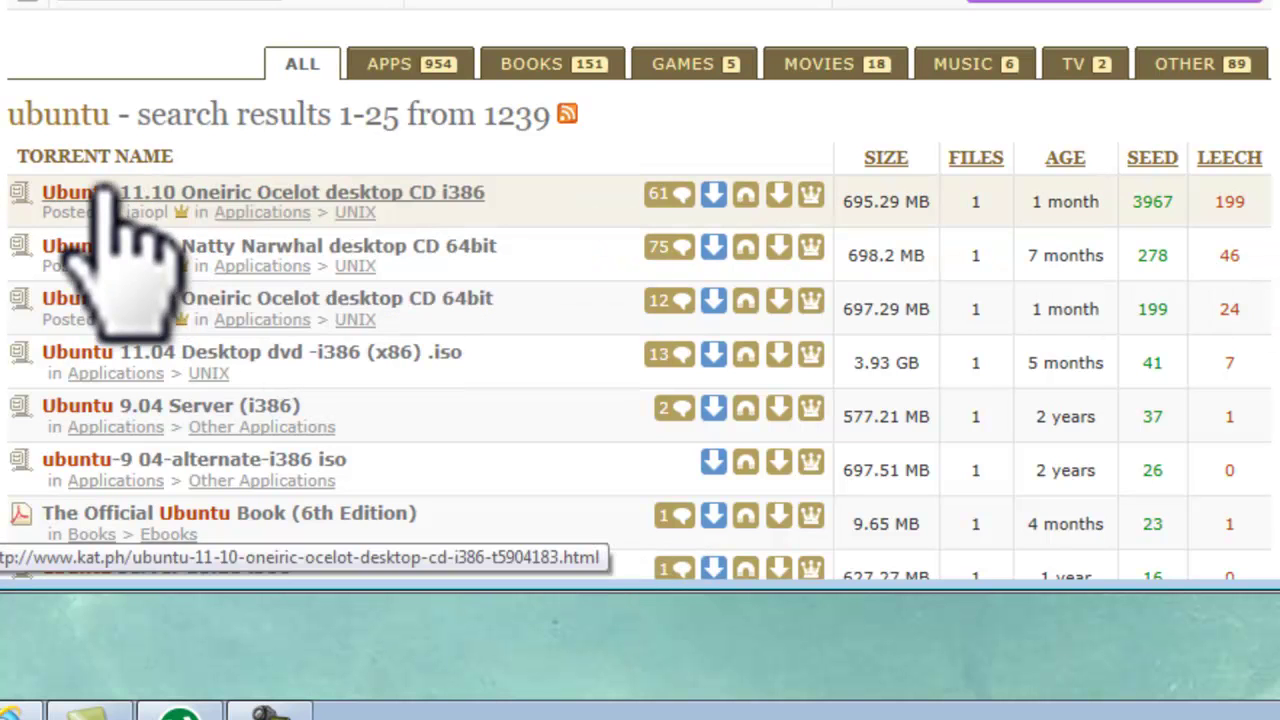
- Open the 'Ubuntu 11.10 Oneiric Ocelot desktop CD i386' torrent page
left_click(62, 184)
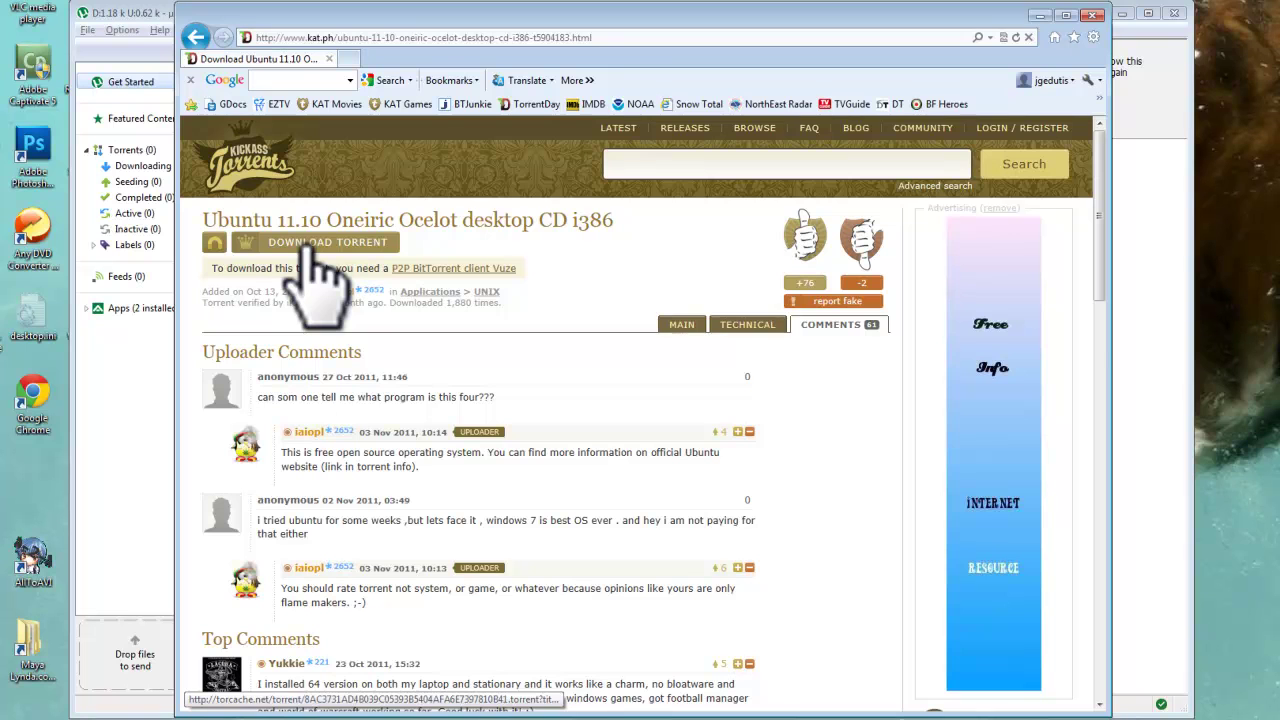
- Send the Ubuntu 11.10 torrent to uTorrent and start downloading it
left_click(318, 245)
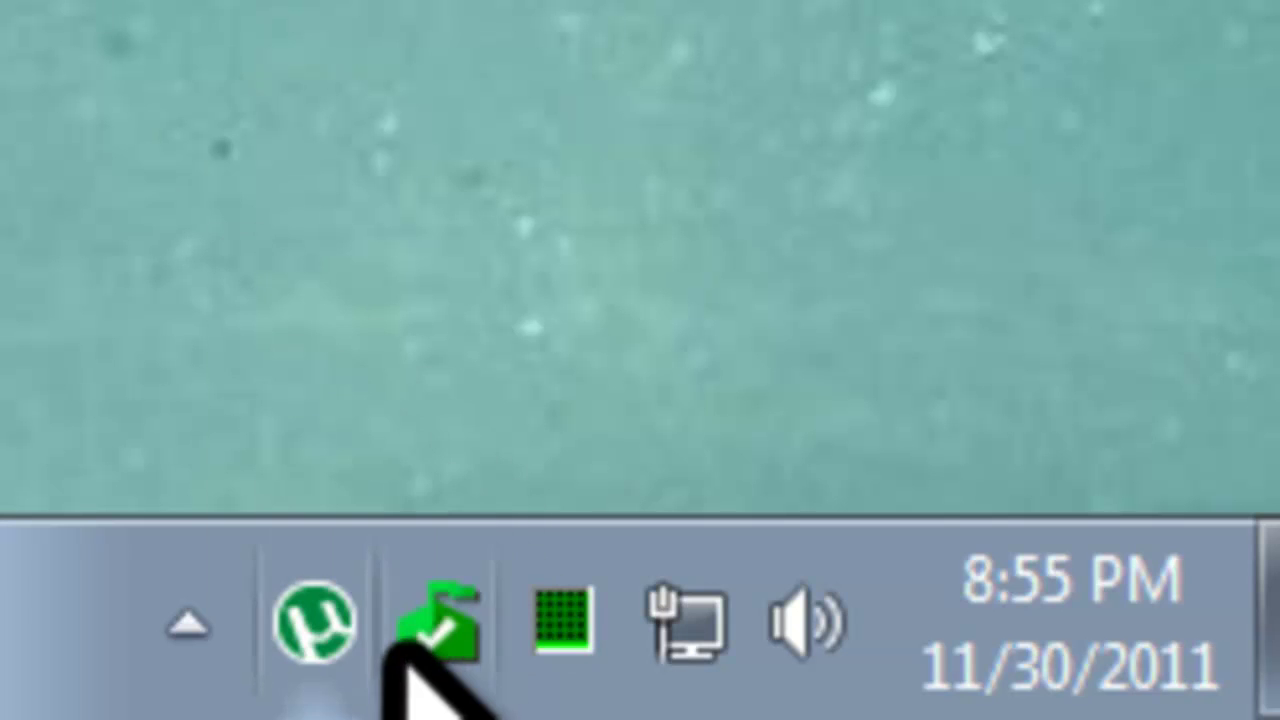
mouse_move(340, 645)
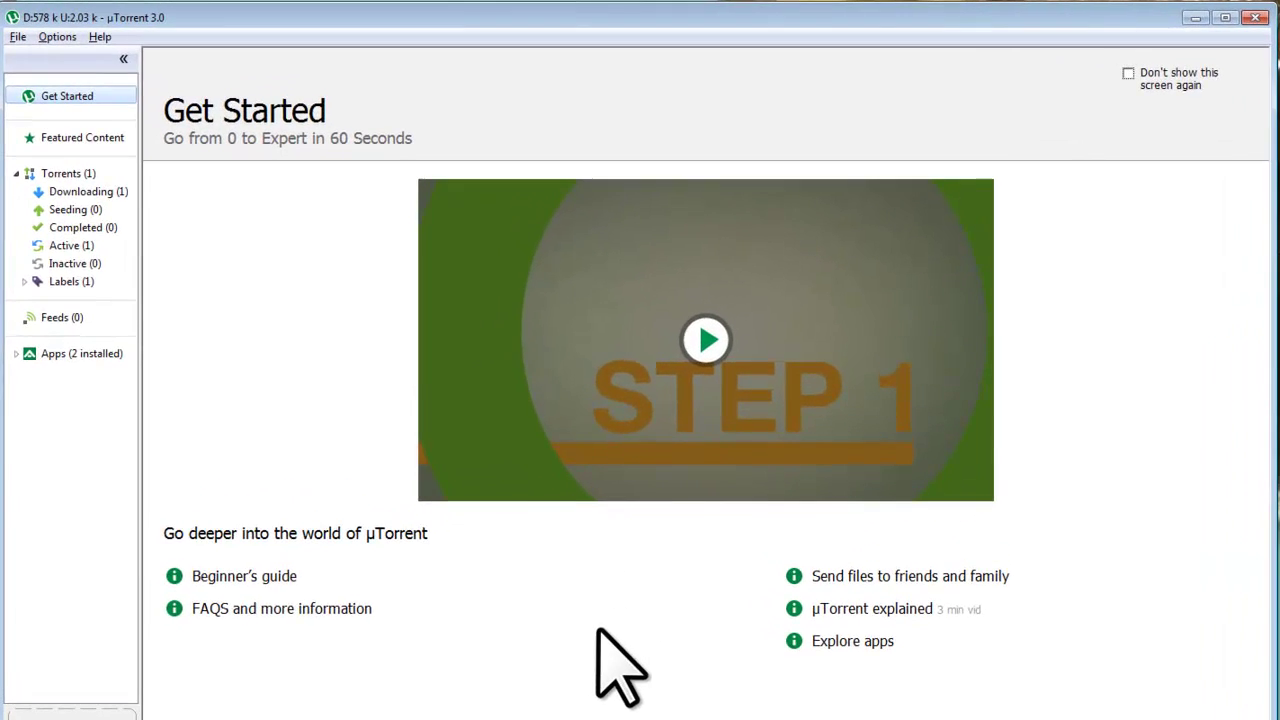
- Show all torrents in the detailed list view with Size, Status, Health, Down Speed and ETA
left_click(86, 174)
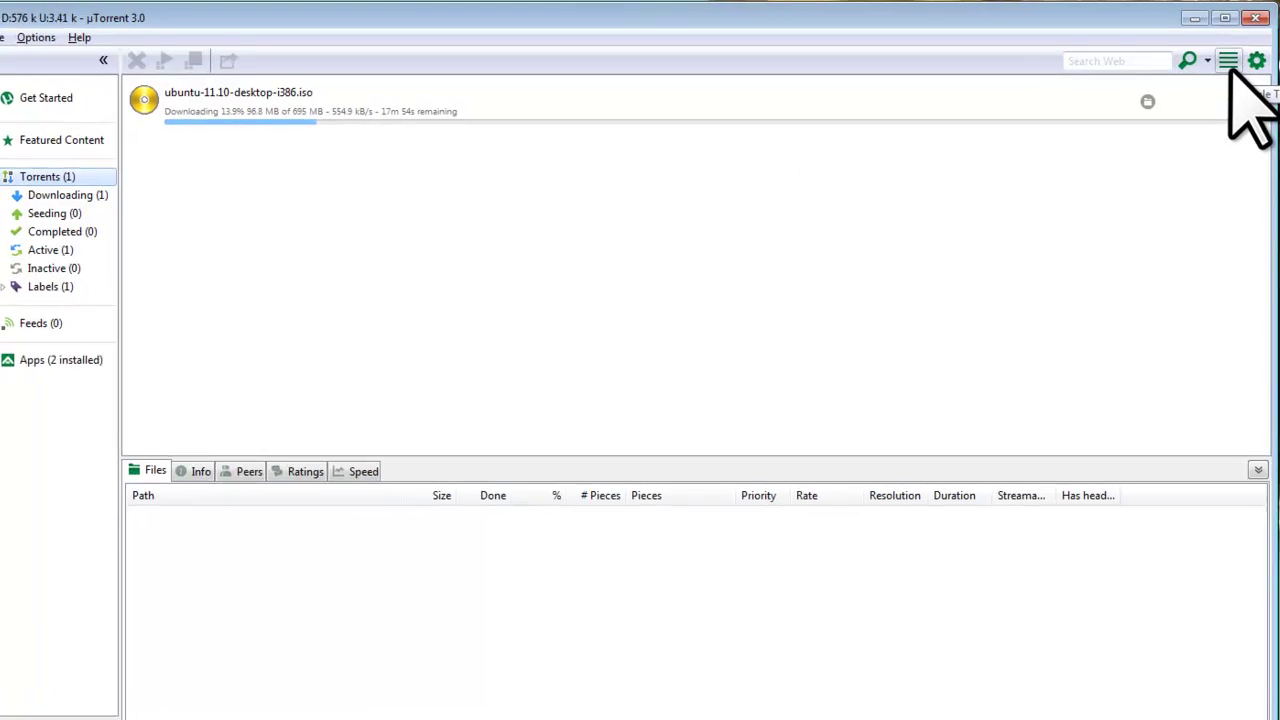
left_click(1228, 60)
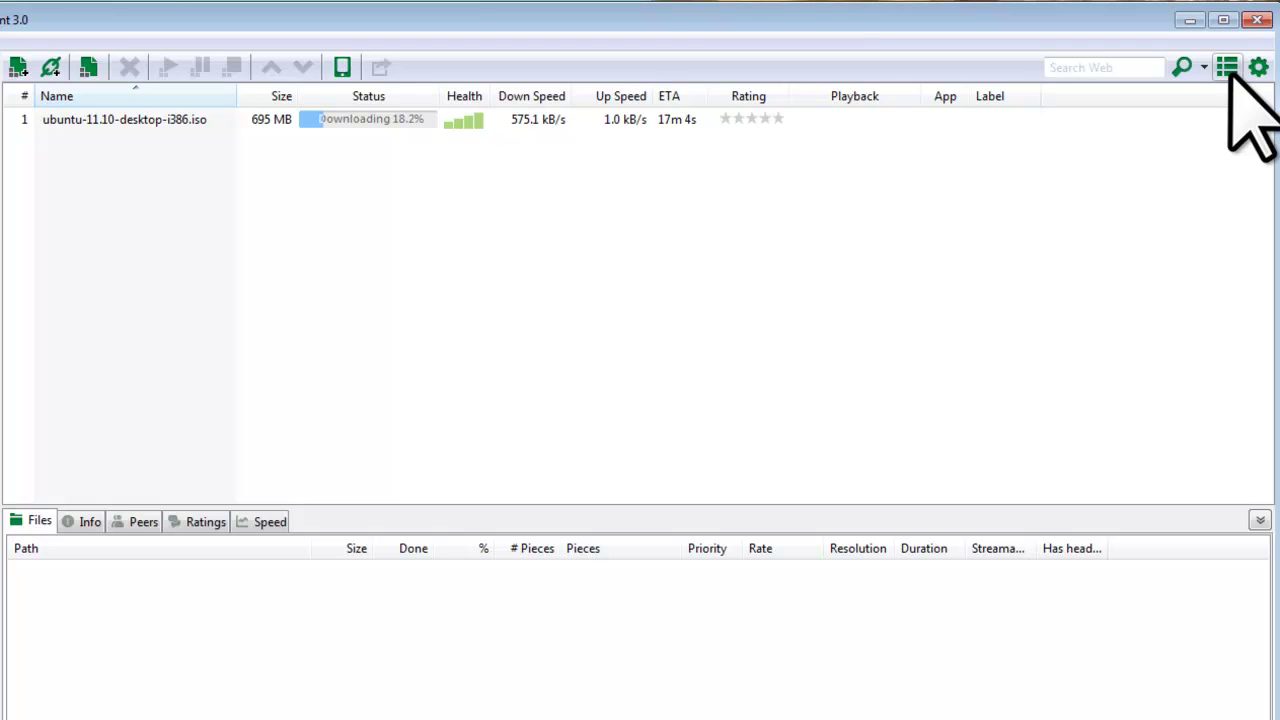
- Add Seeds and Peers columns to the torrent list
right_click(1126, 92)
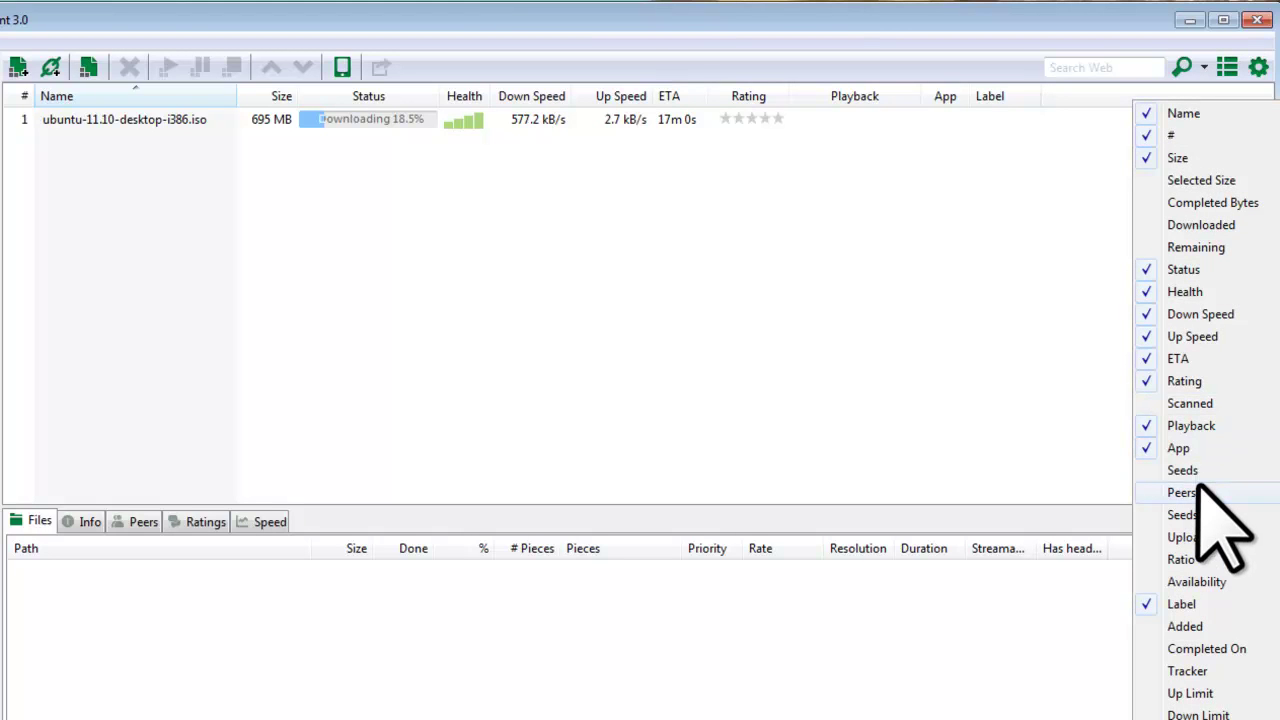
left_click(1196, 470)
right_click(1143, 98)
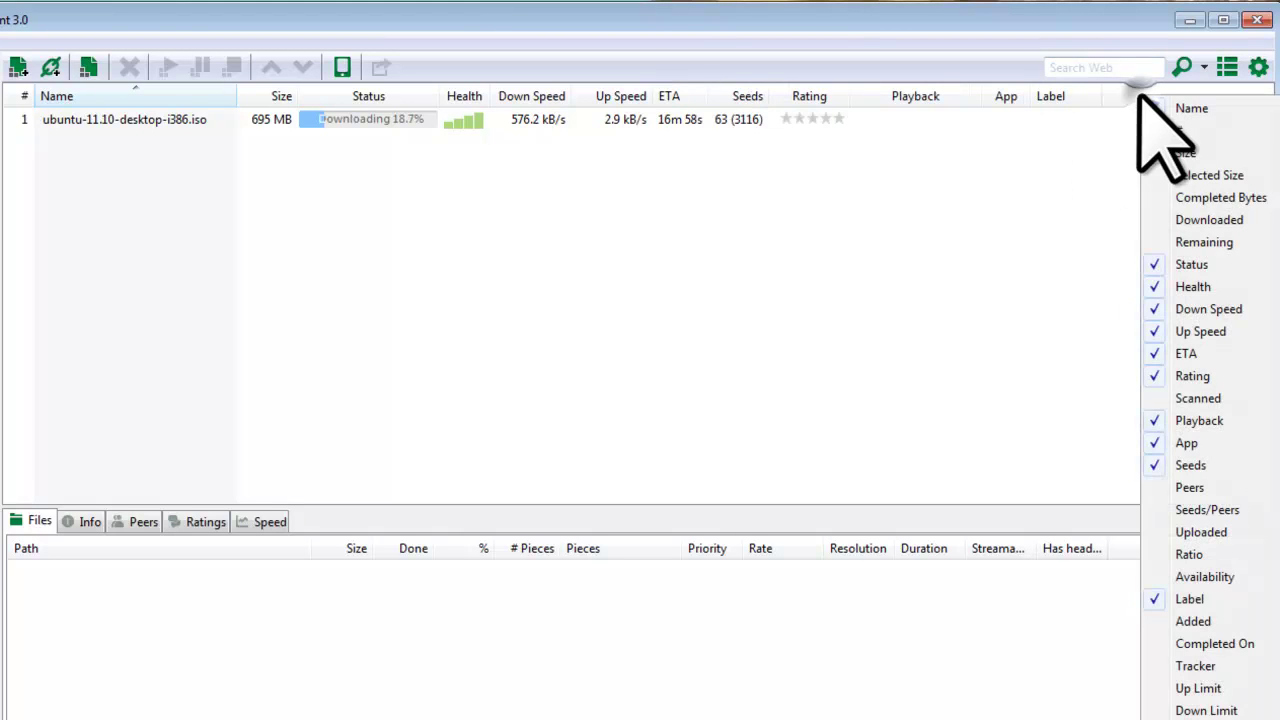
left_click(1190, 488)
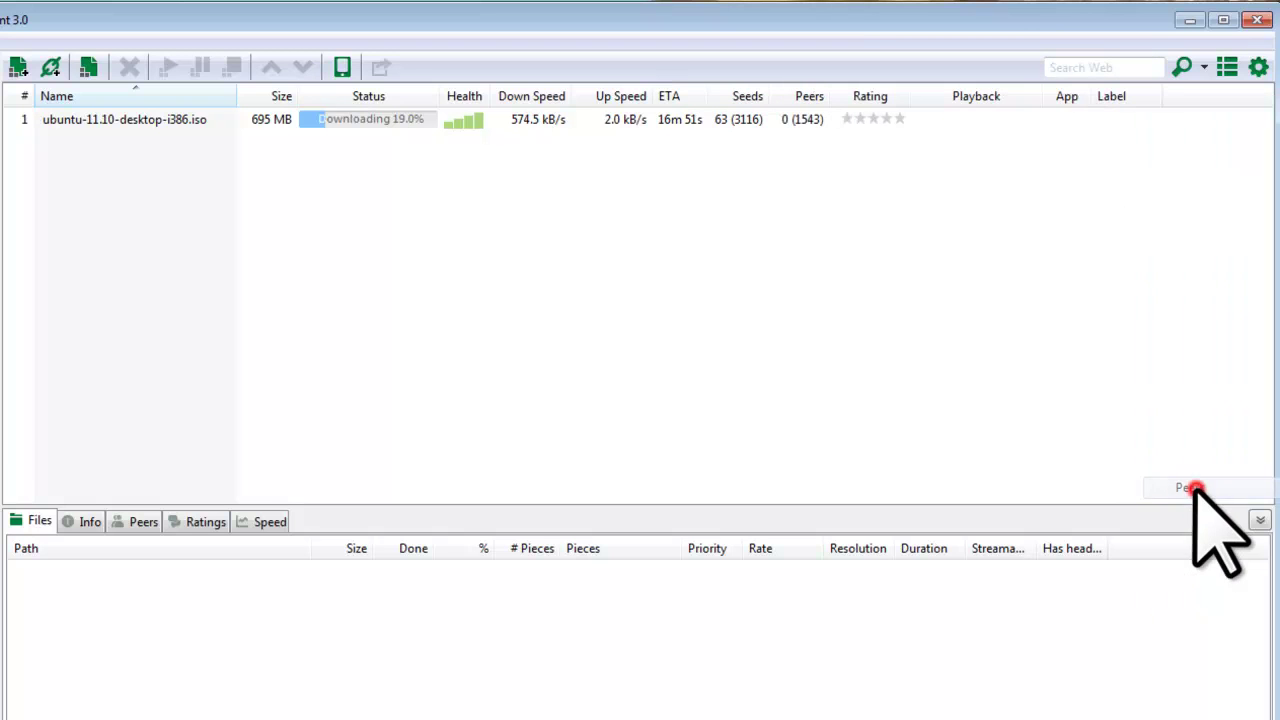
- Remove the Playback, Label and App columns from the torrent list
right_click(1188, 100)
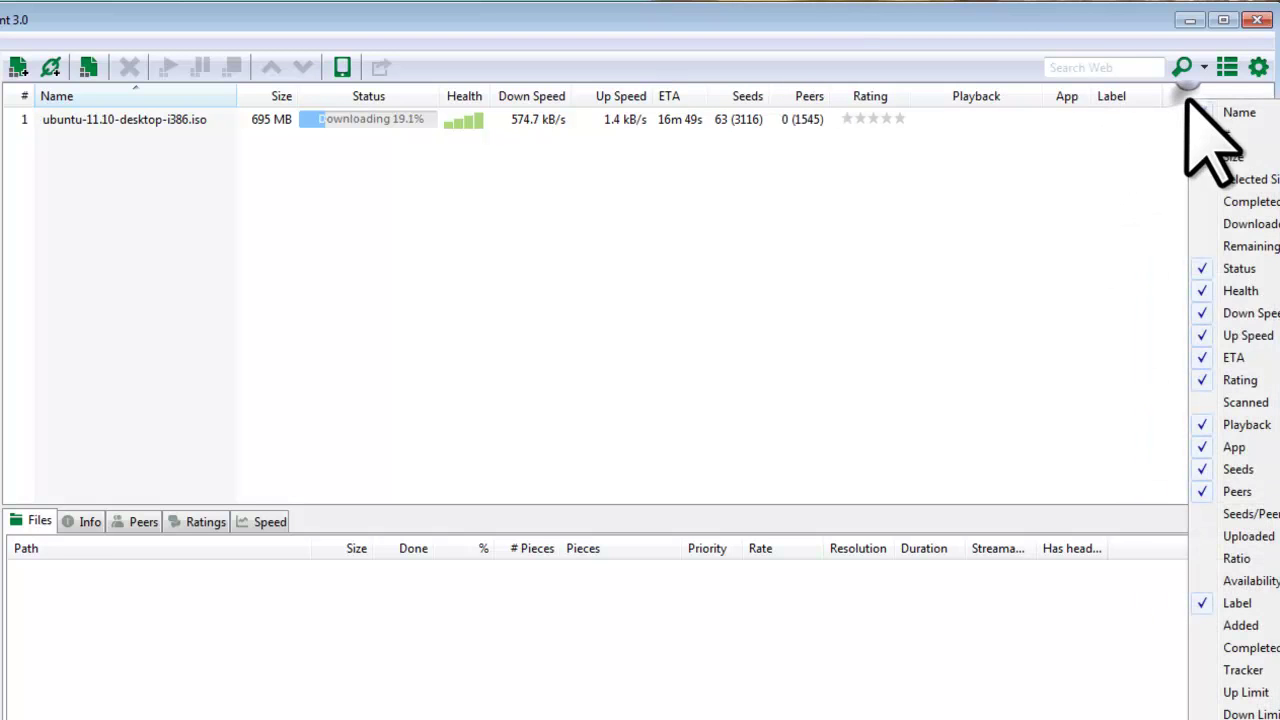
left_click(1245, 426)
right_click(1099, 100)
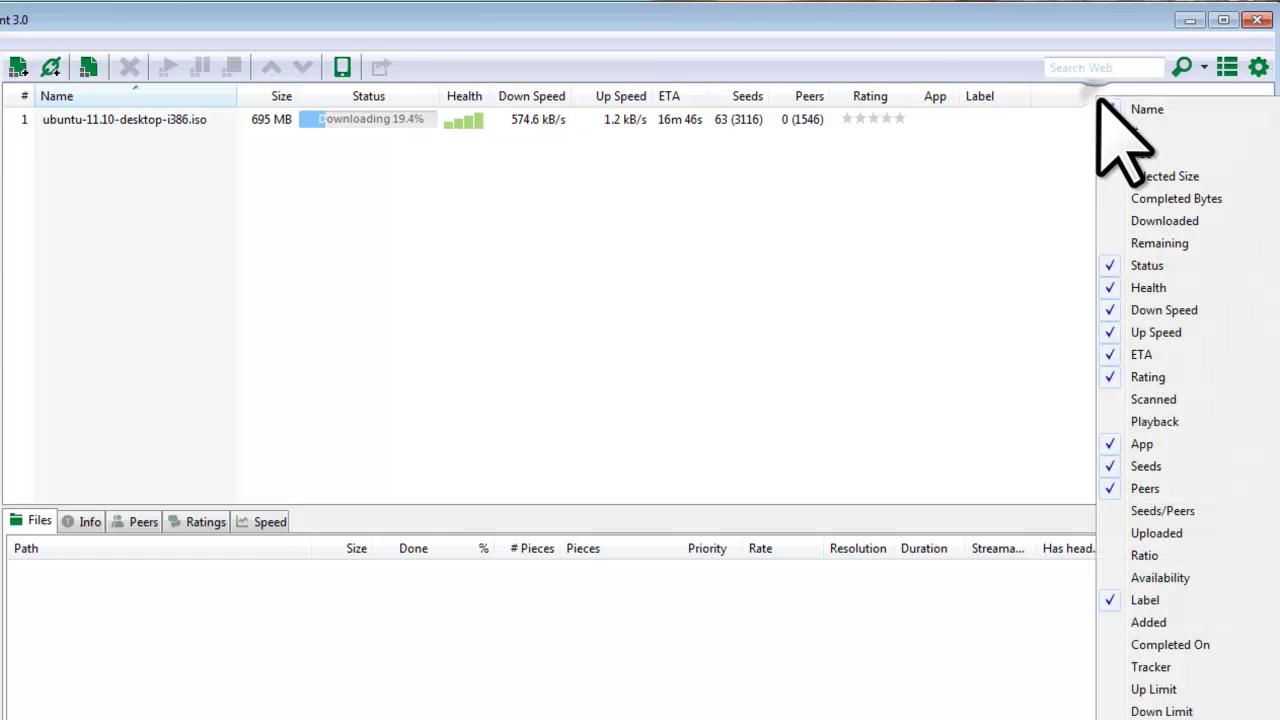
left_click(1145, 600)
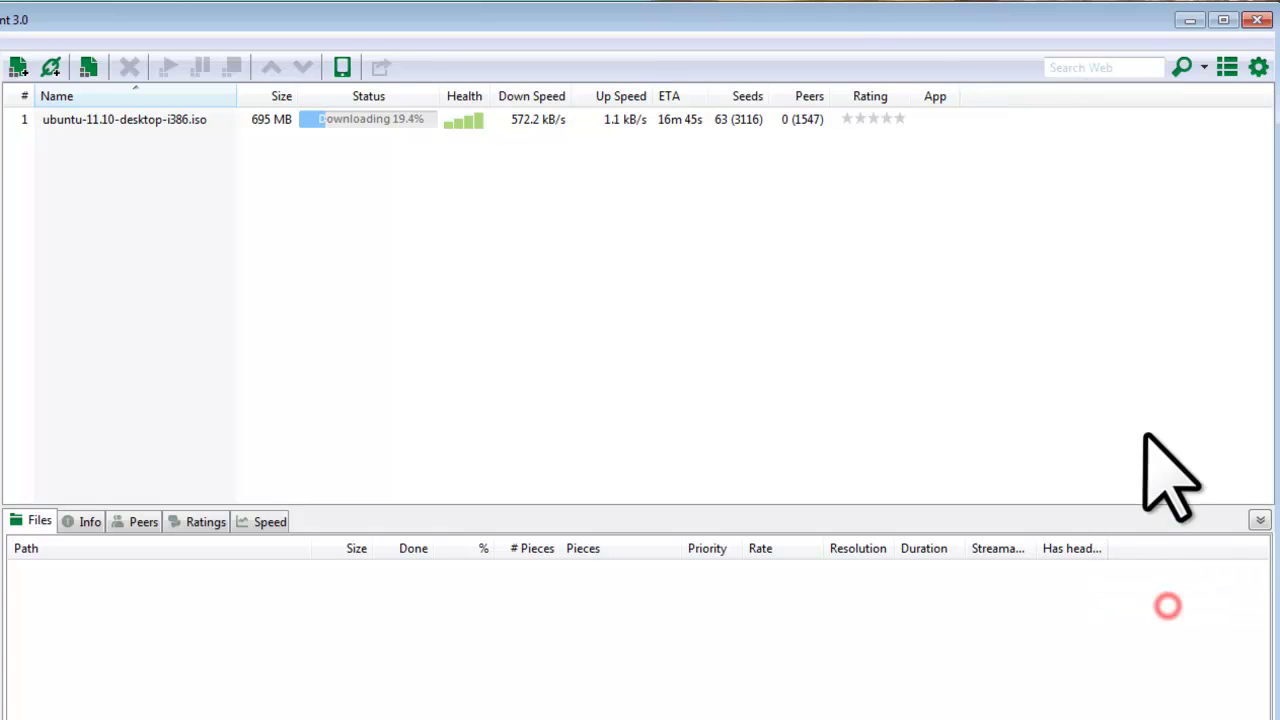
right_click(1042, 97)
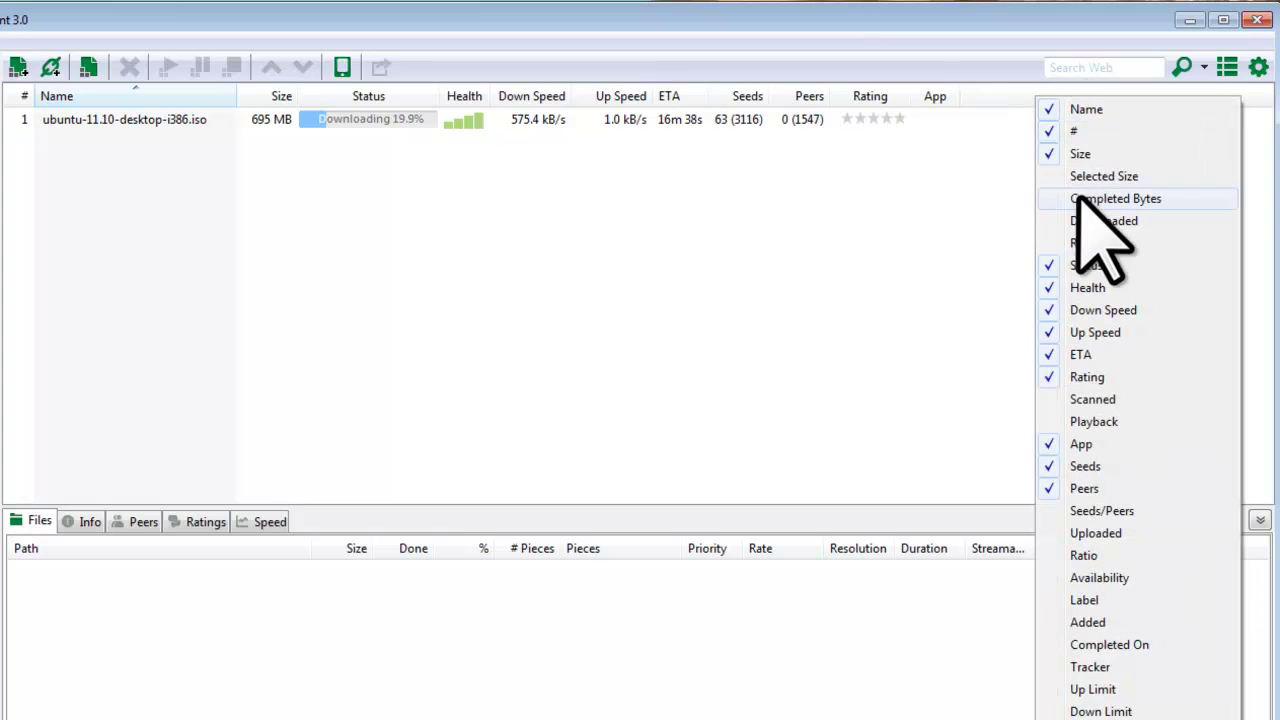
left_click(1082, 444)
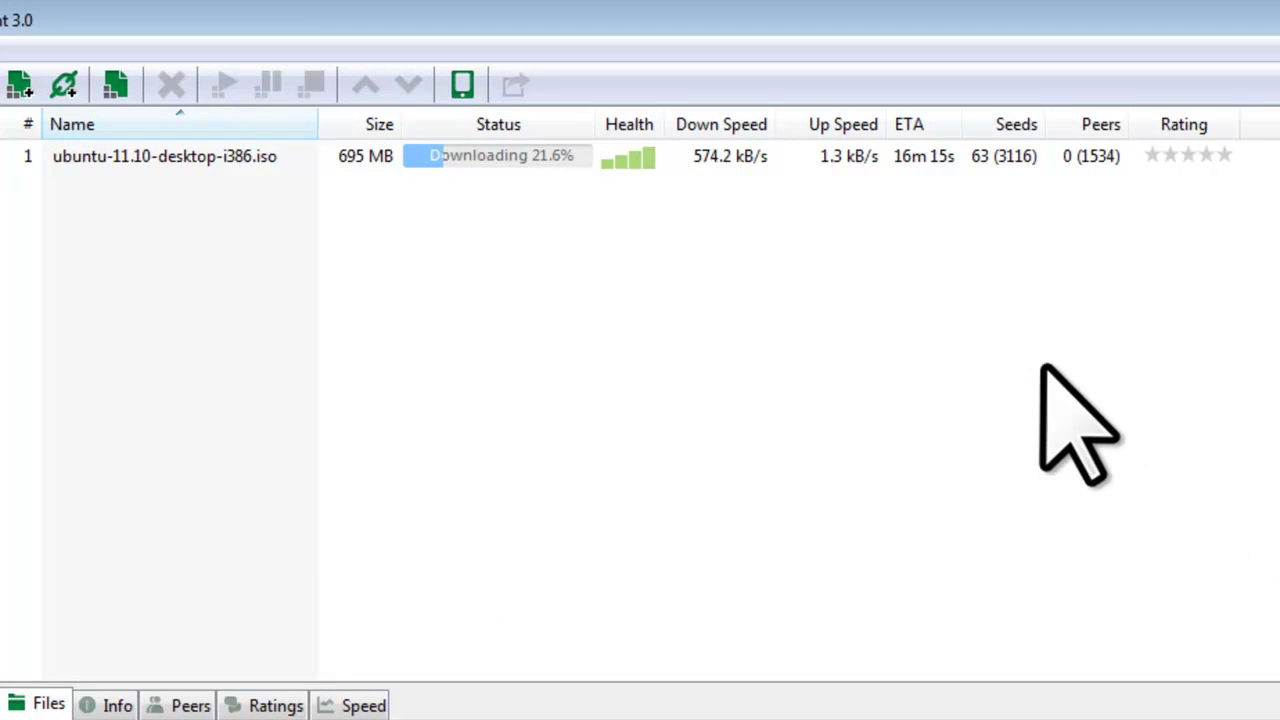
- Move the Seeds and Peers columns right after Down Speed, then select the Ubuntu torrent
left_click(1003, 124)
left_click_drag(1003, 124, 790, 128)
left_click_drag(1090, 124, 878, 130)
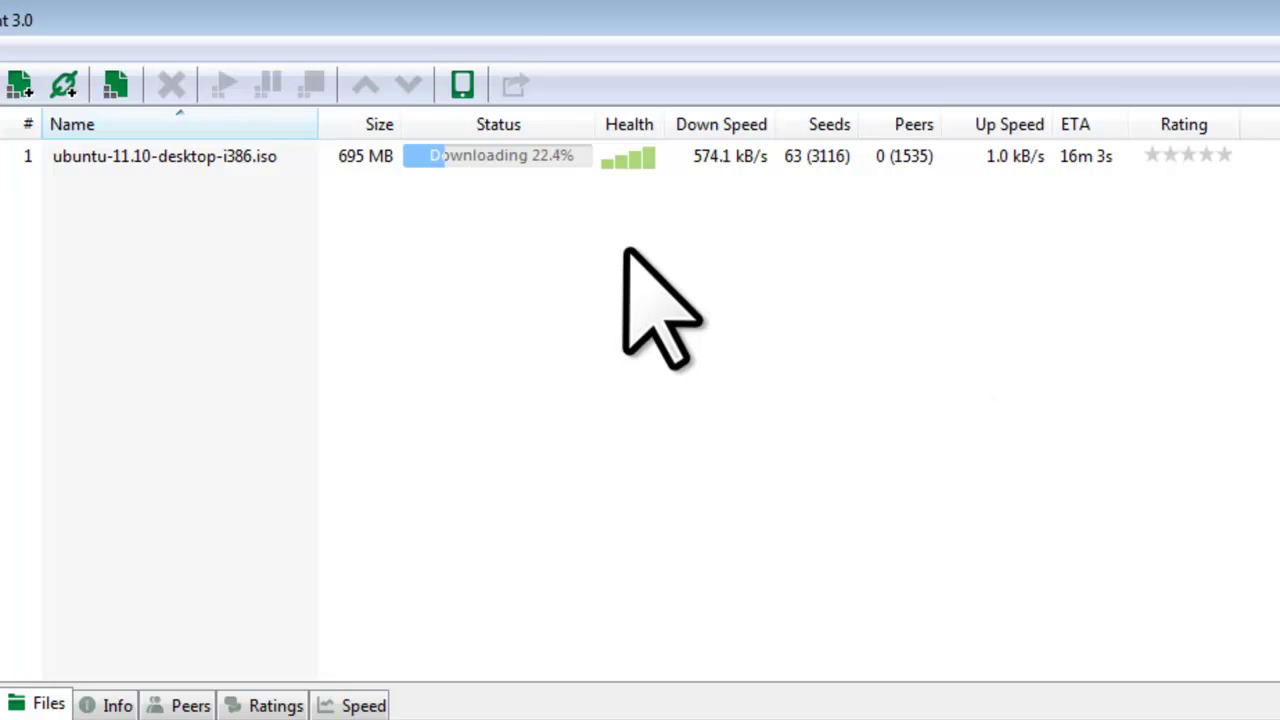
left_click(179, 164)
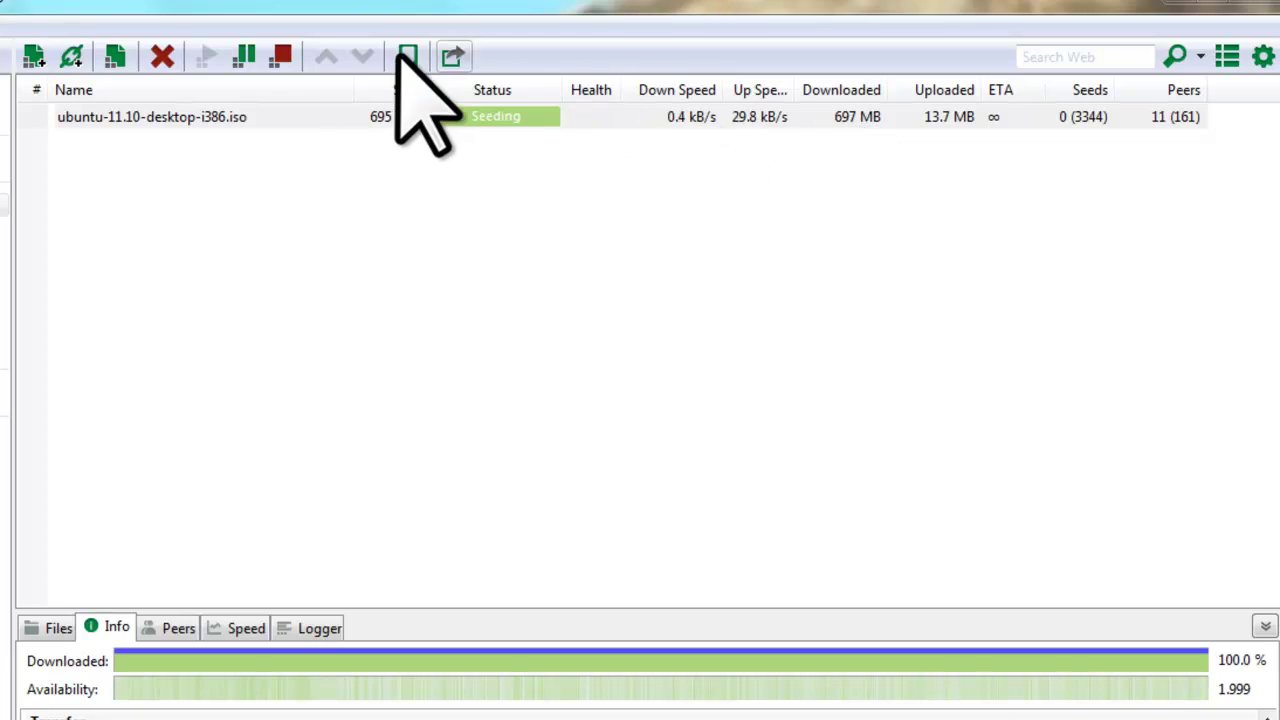
- Stop the completed Ubuntu 11.10 torrent so it no longer seeds
left_click(283, 58)
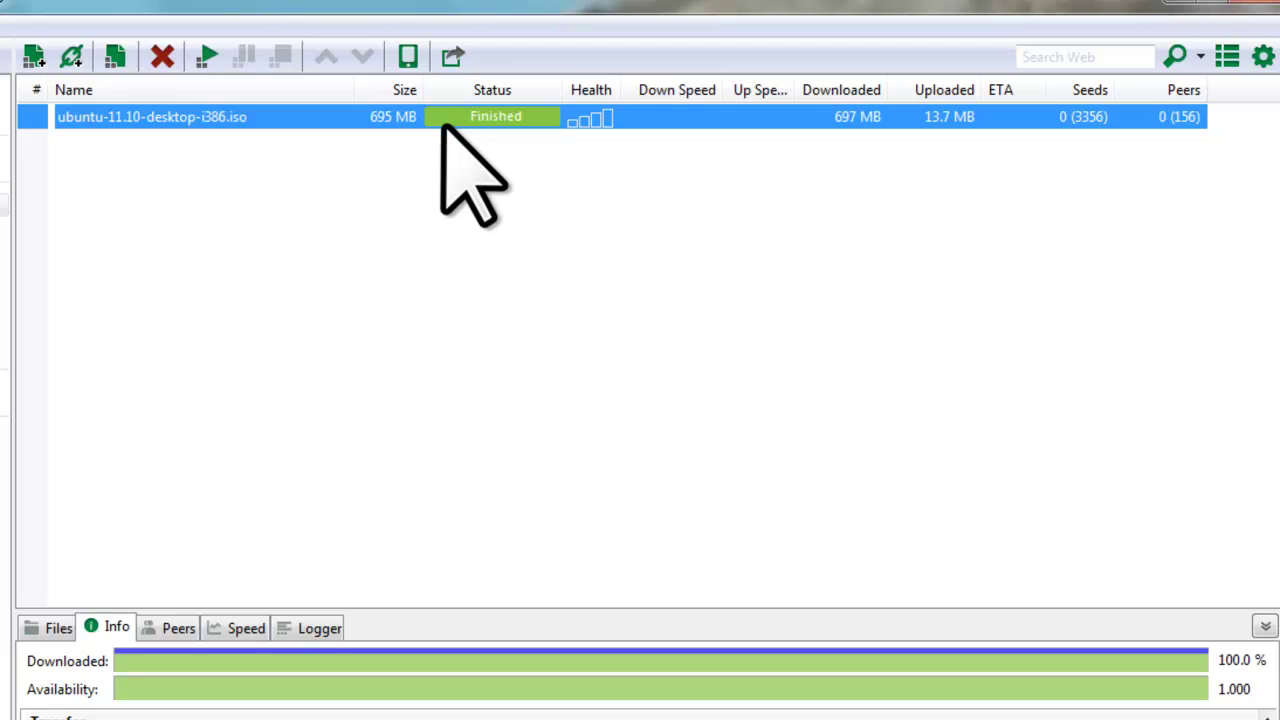
- Open C:\Downloads in Explorer from the finished torrent to show ubuntu-11.10-desktop-i386.iso
double_click(245, 116)
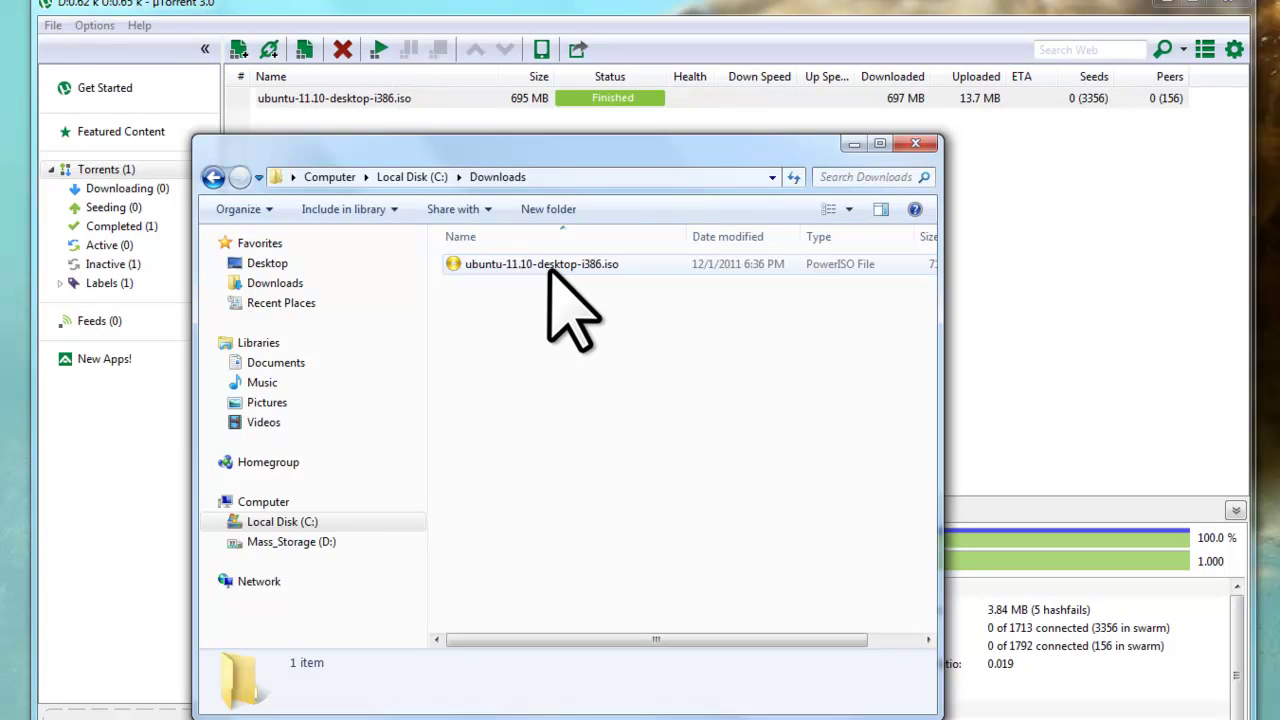